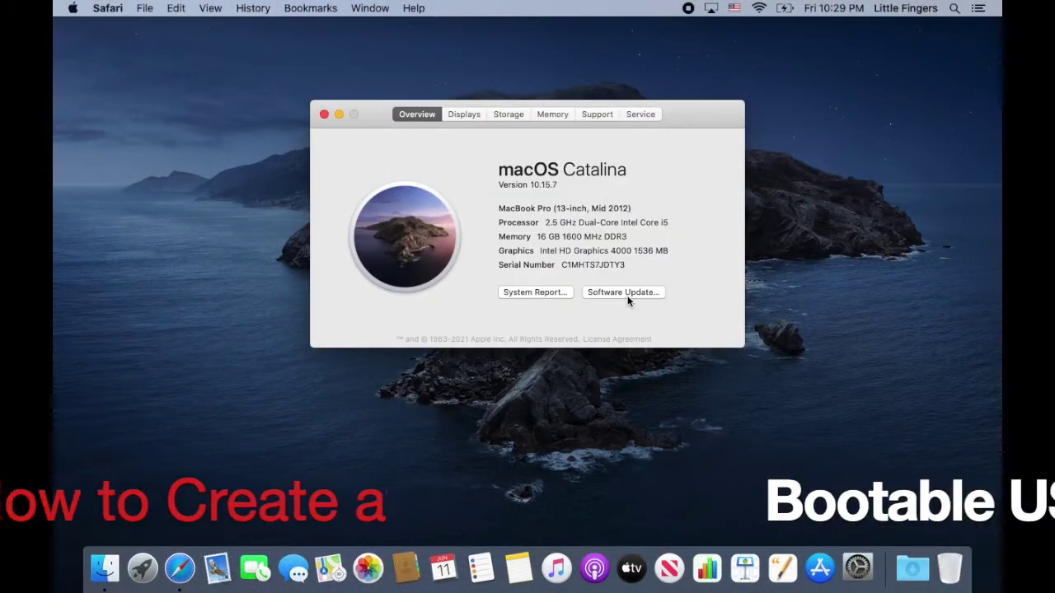
# Check Software Update for the Mac's macOS version, and close the update and system overview windows.
pyautogui.click(626, 294)
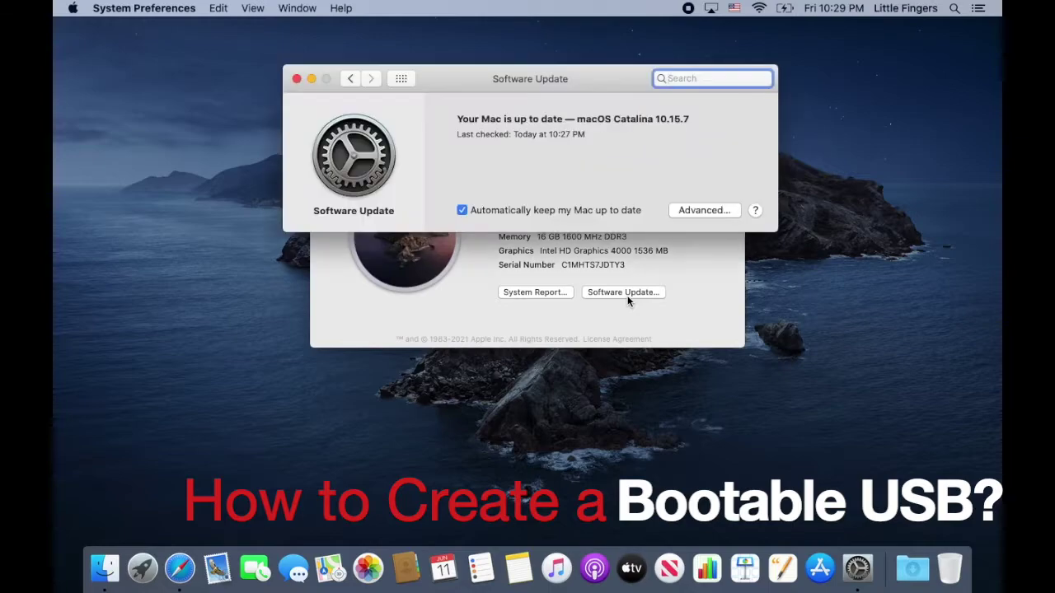
pyautogui.click(297, 78)
pyautogui.click(323, 110)
# Search Google in Safari for "create bootable usb mac" and open Apple Support's article on creating a bootable macOS installer.
pyautogui.click(180, 568)
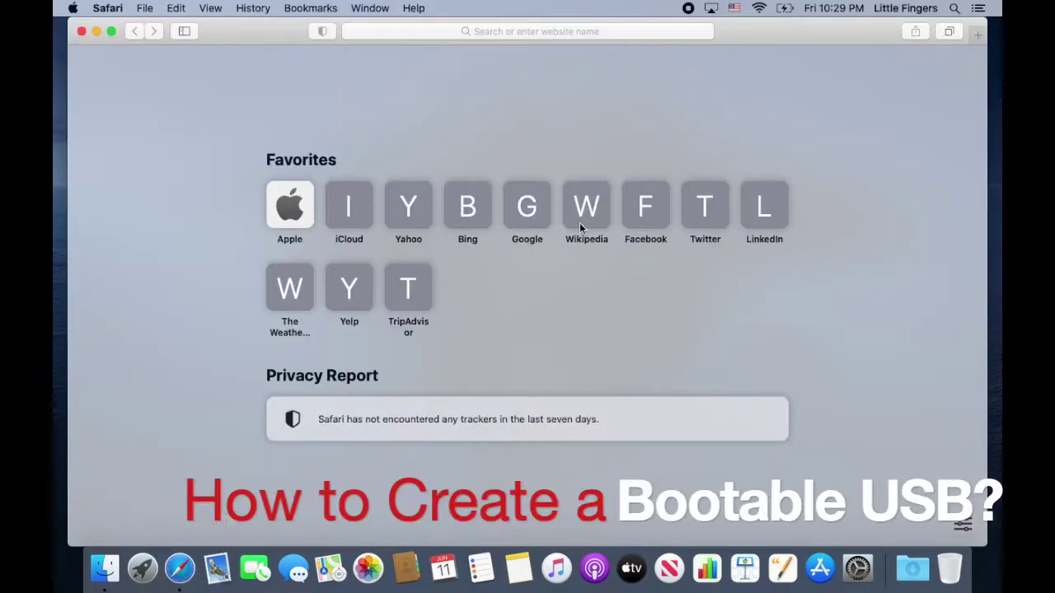
pyautogui.click(532, 198)
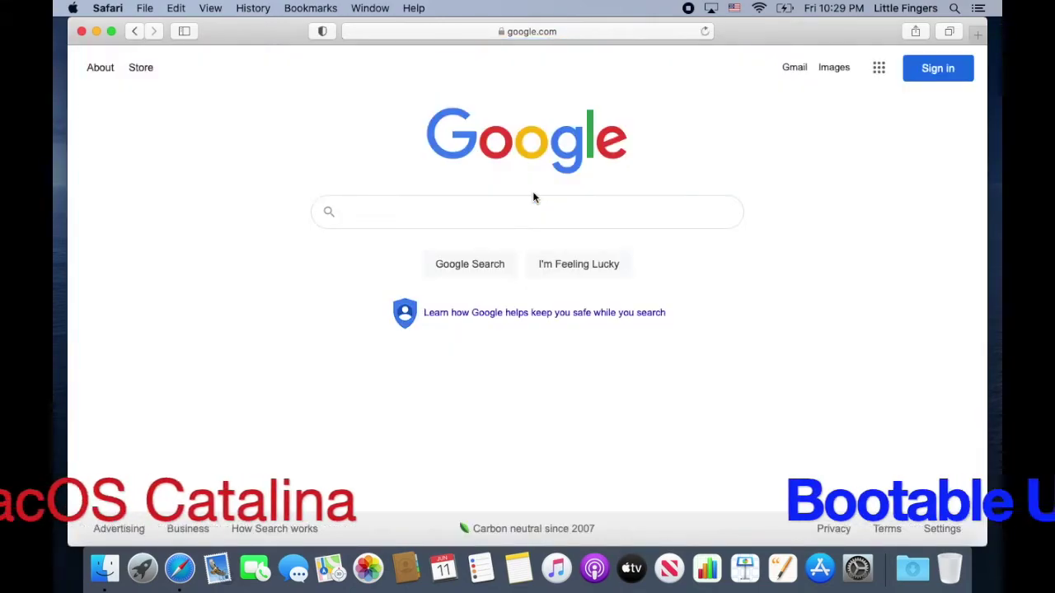
pyautogui.write('create  bootable')
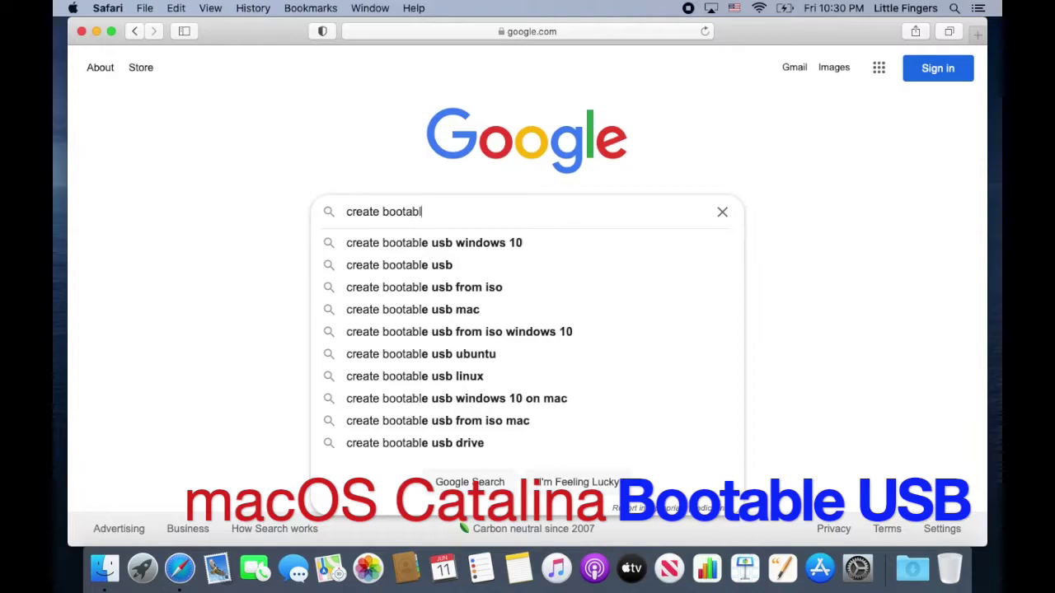
pyautogui.press('Down')
pyautogui.press('Down')
pyautogui.press('Down')
pyautogui.press('Down')
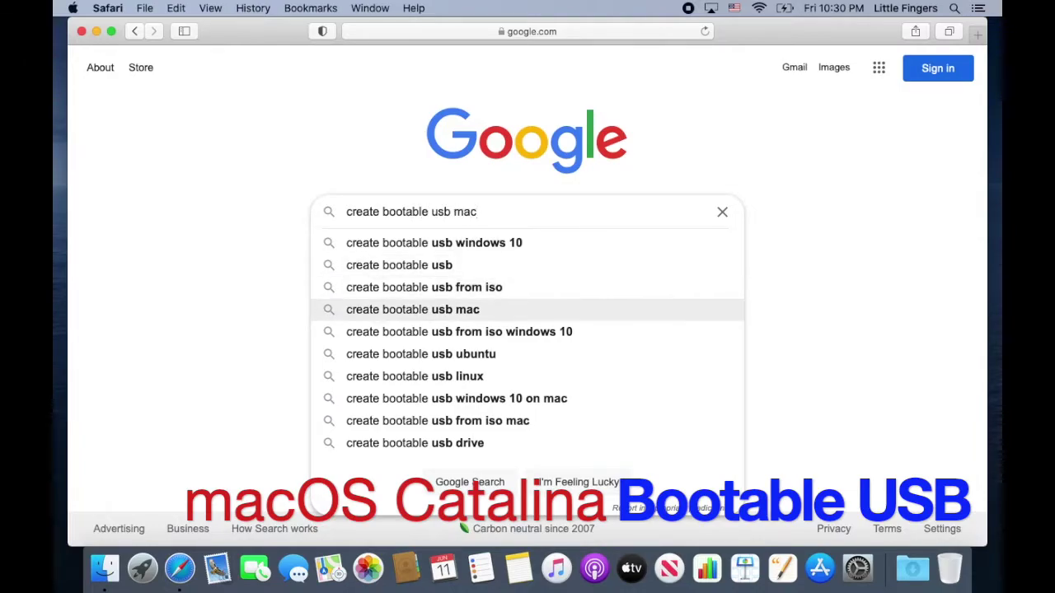
pyautogui.press('Return')
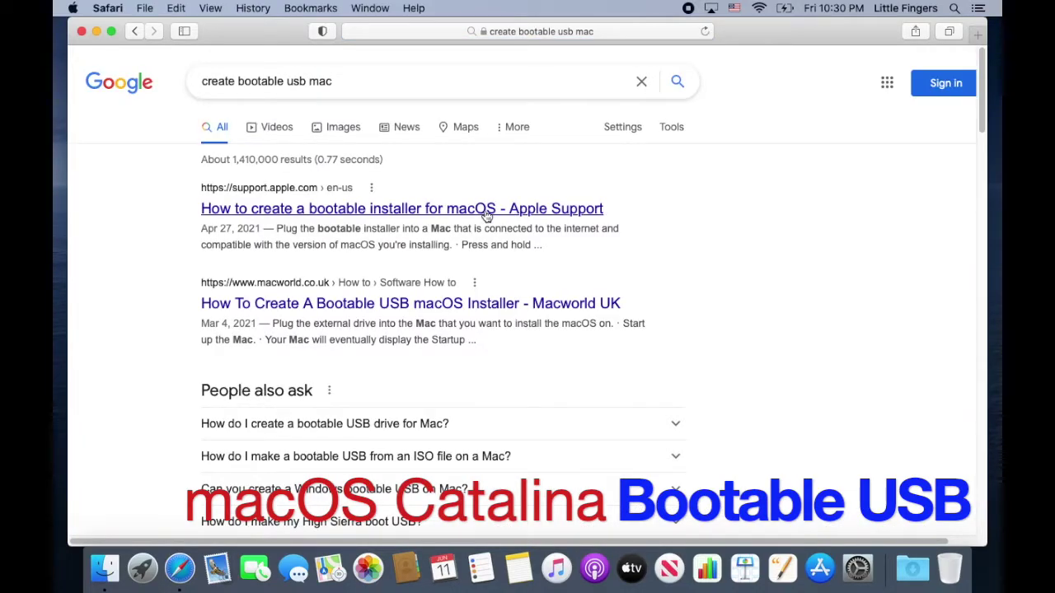
pyautogui.click(486, 210)
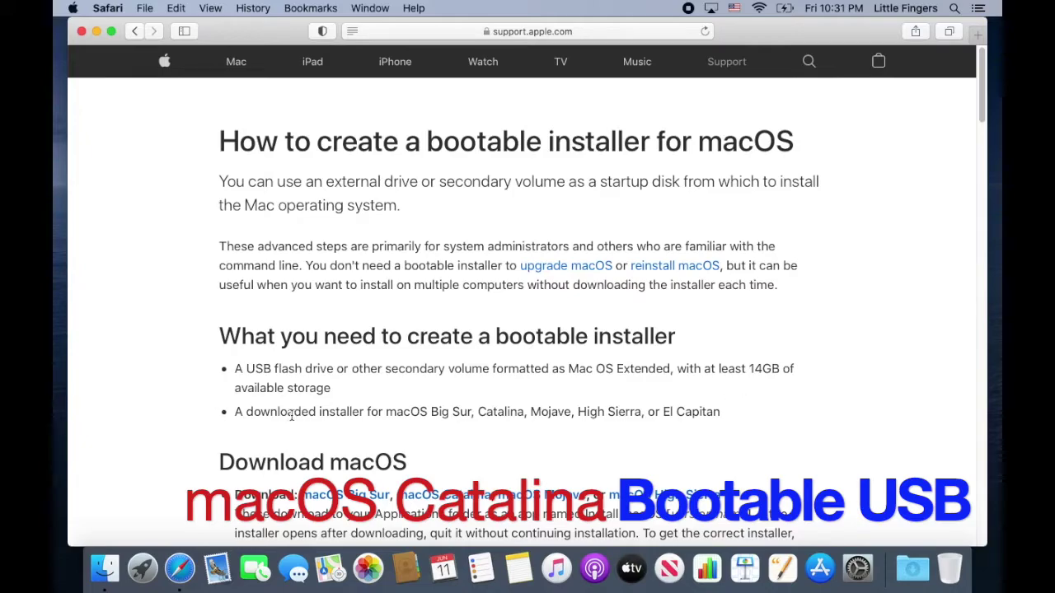
# Highlight the downloaded-installer requirement in the article, marking the word Catalina.
pyautogui.moveTo(246, 412); pyautogui.dragTo(493, 412)
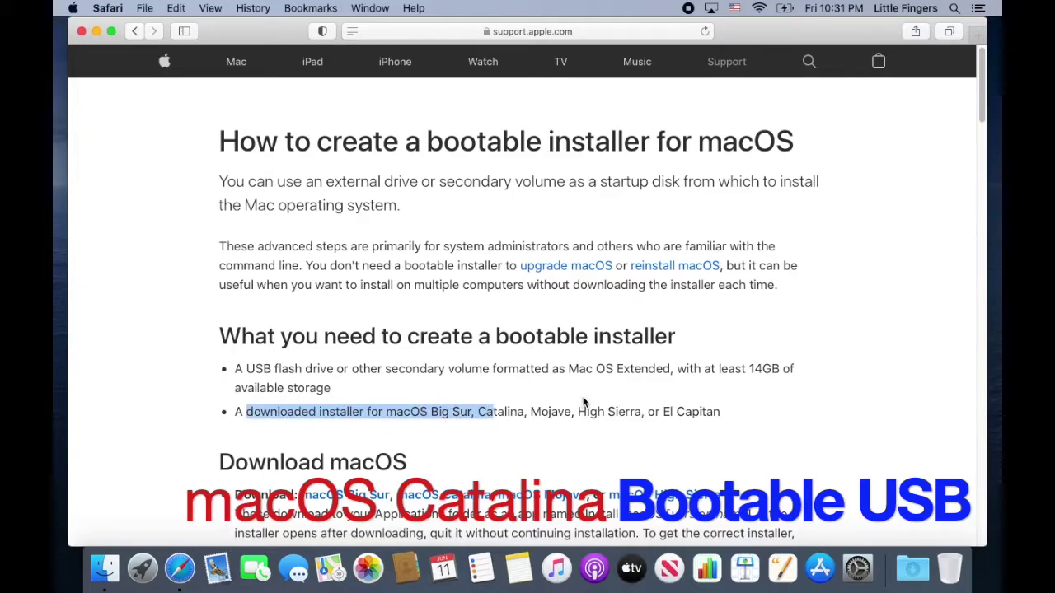
pyautogui.click(520, 412)
pyautogui.doubleClick(494, 412)
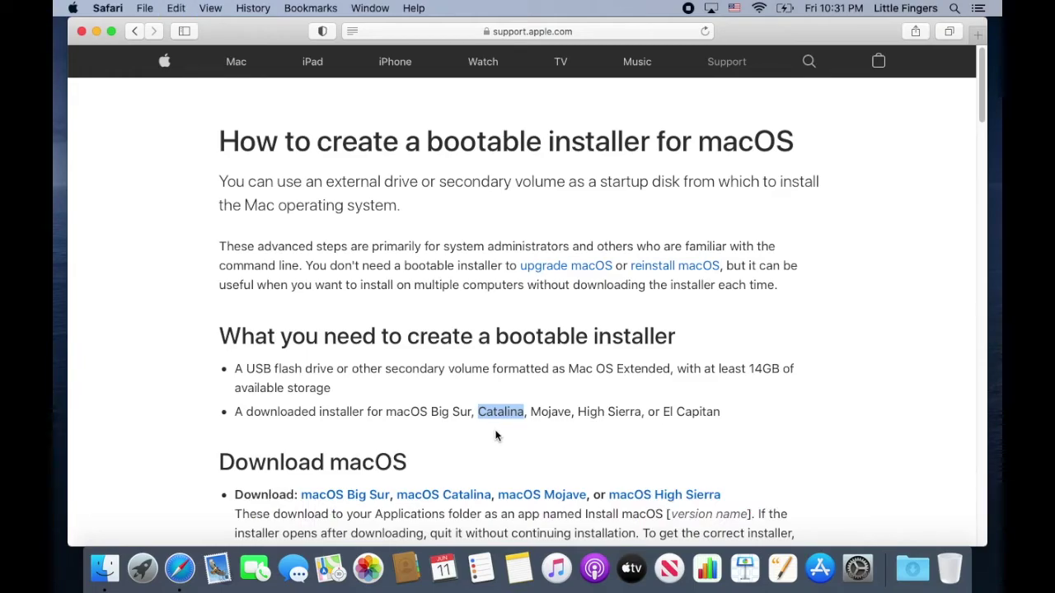
# Look for the Install macOS Catalina app in Finder's Applications folder, and close the Finder window.
pyautogui.click(101, 557)
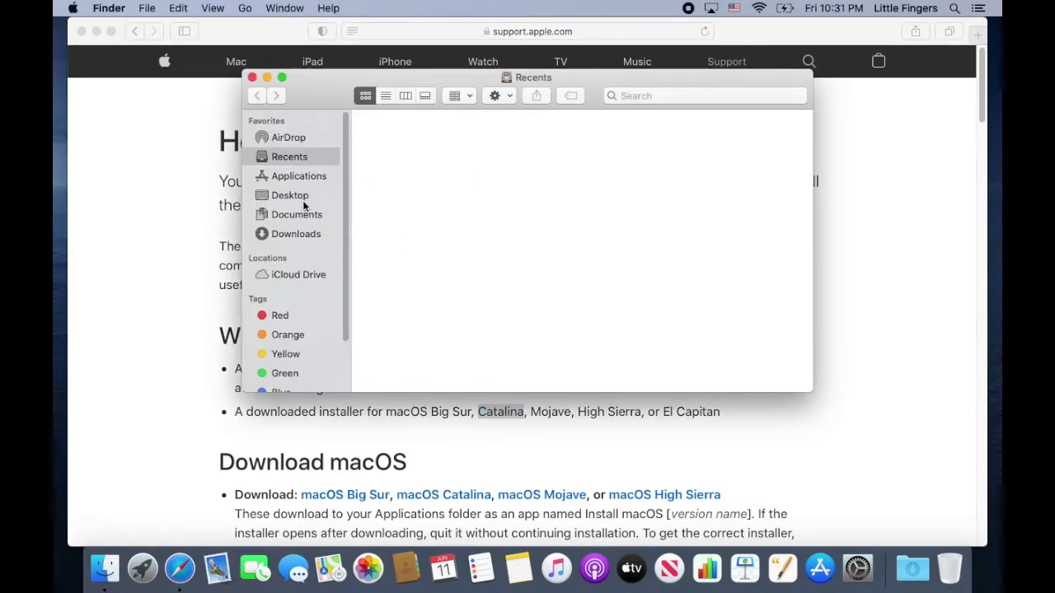
pyautogui.click(297, 175)
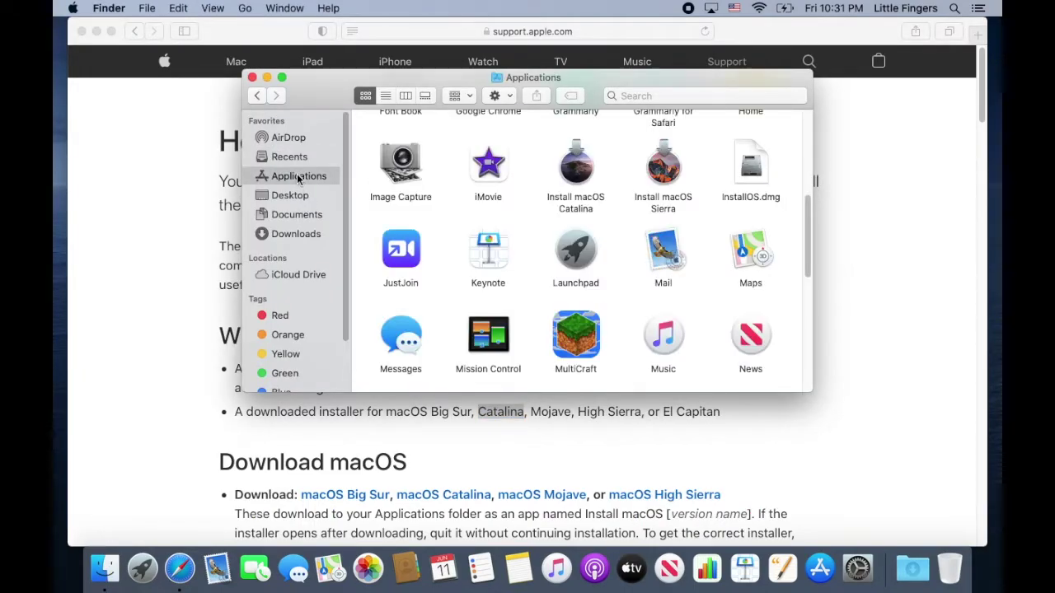
pyautogui.click(252, 77)
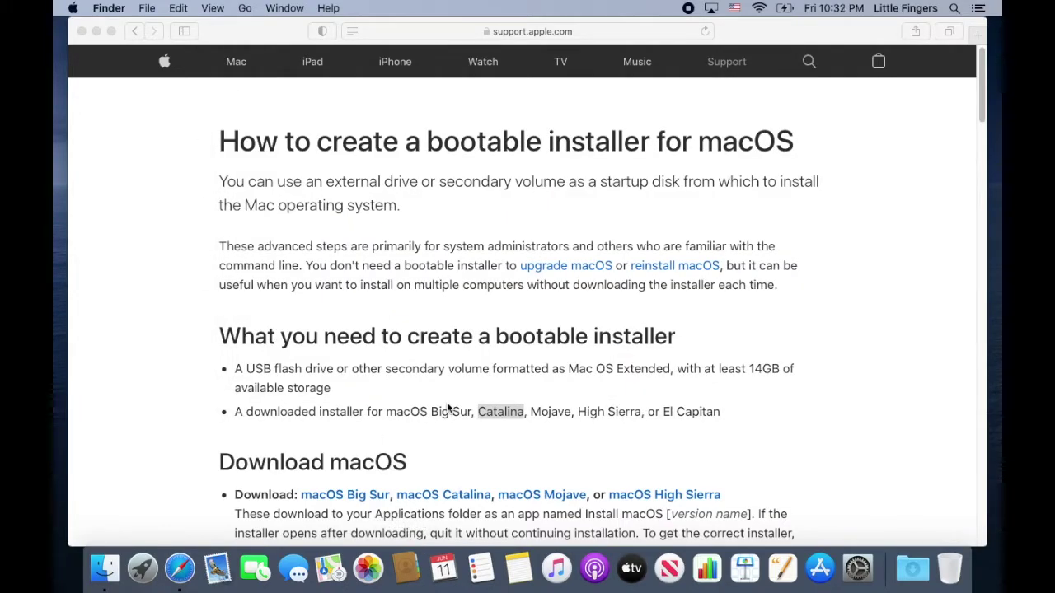
pyautogui.click(105, 567)
pyautogui.click(298, 176)
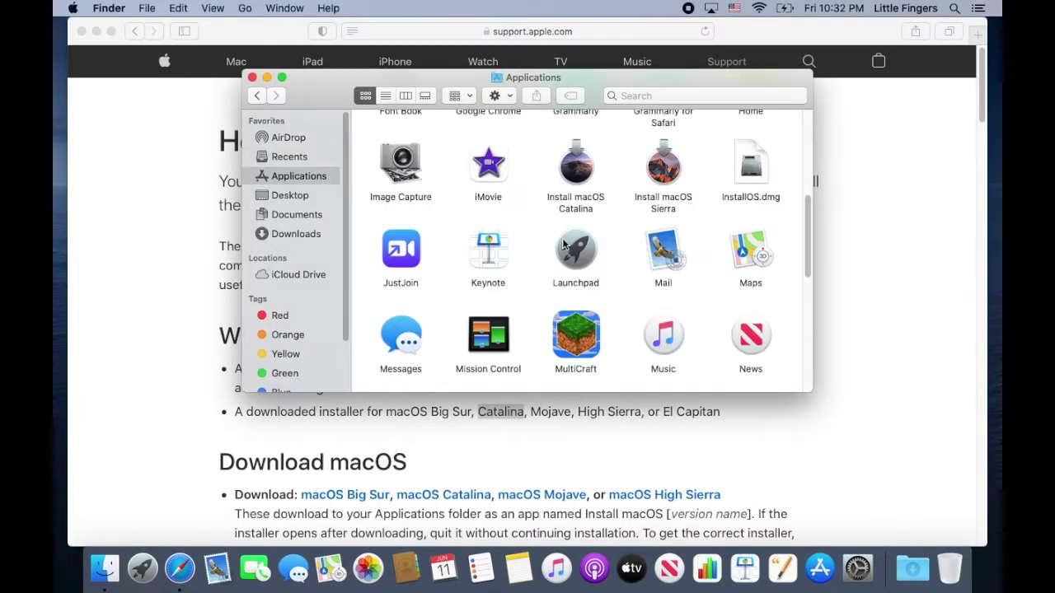
pyautogui.click(587, 169)
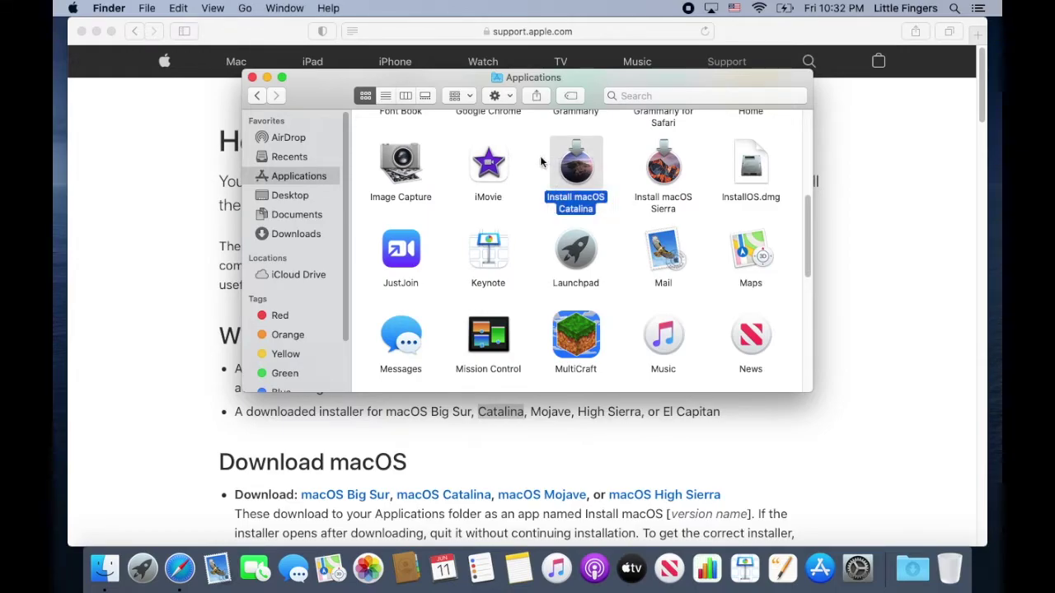
pyautogui.click(252, 77)
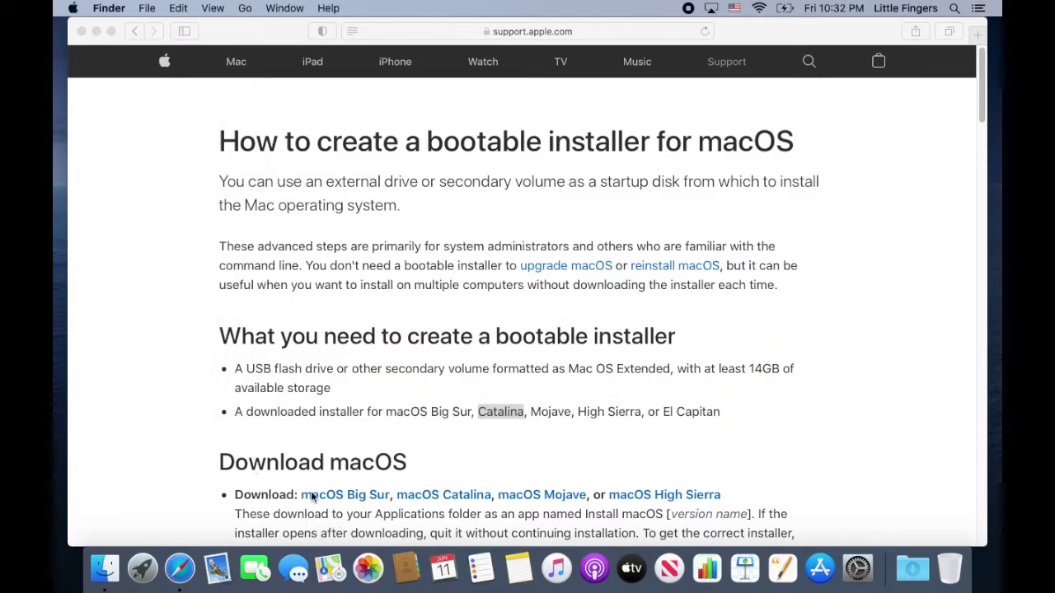
# Open Disk Utility through a Spotlight search and select the external NO NAME drive.
pyautogui.scroll(-5, 313, 497)
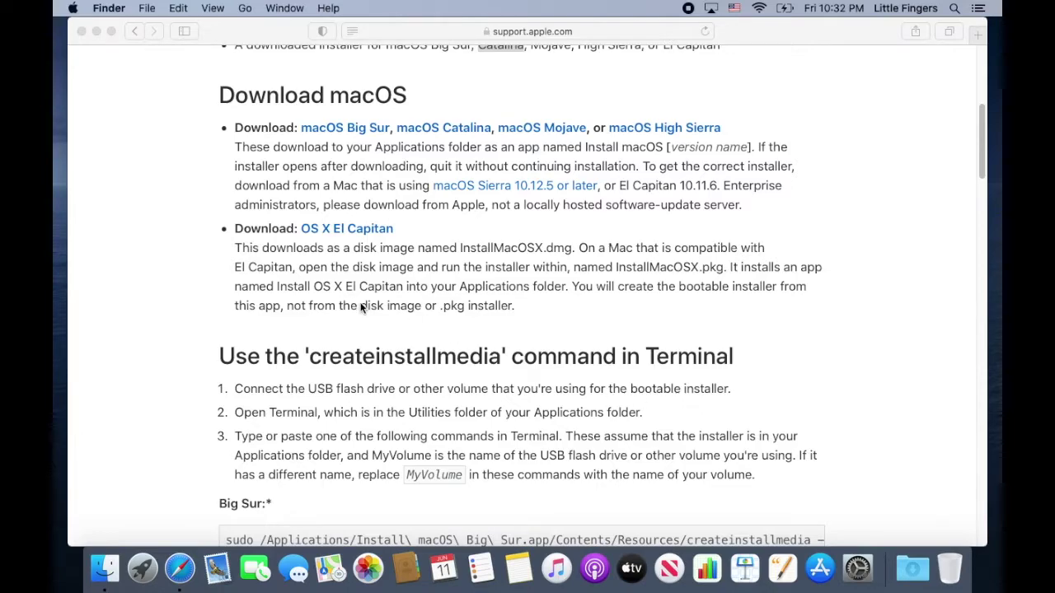
pyautogui.press('super+space')
pyautogui.write('disk')
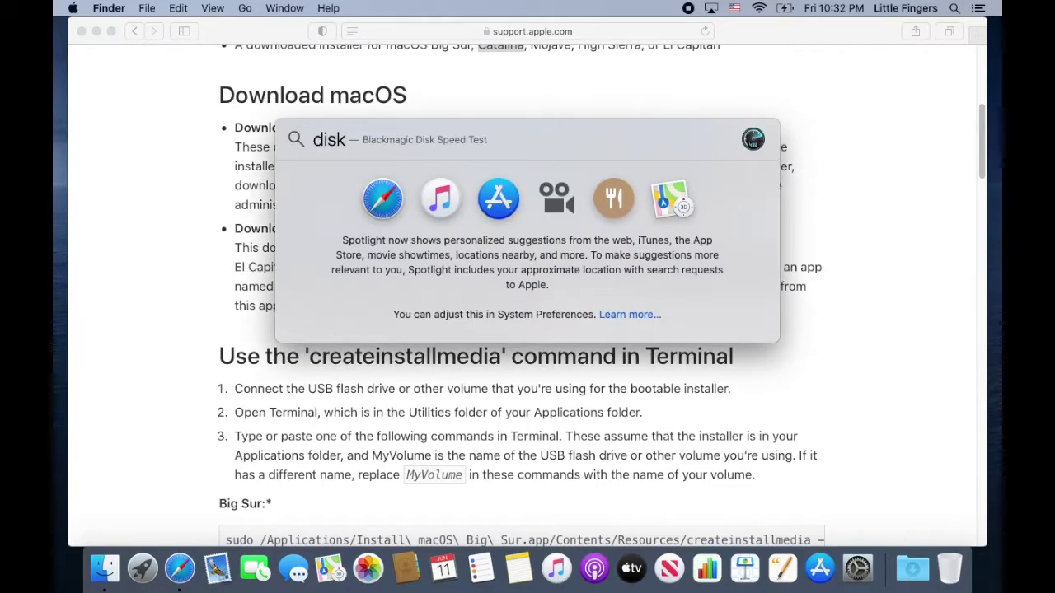
pyautogui.write(' ut')
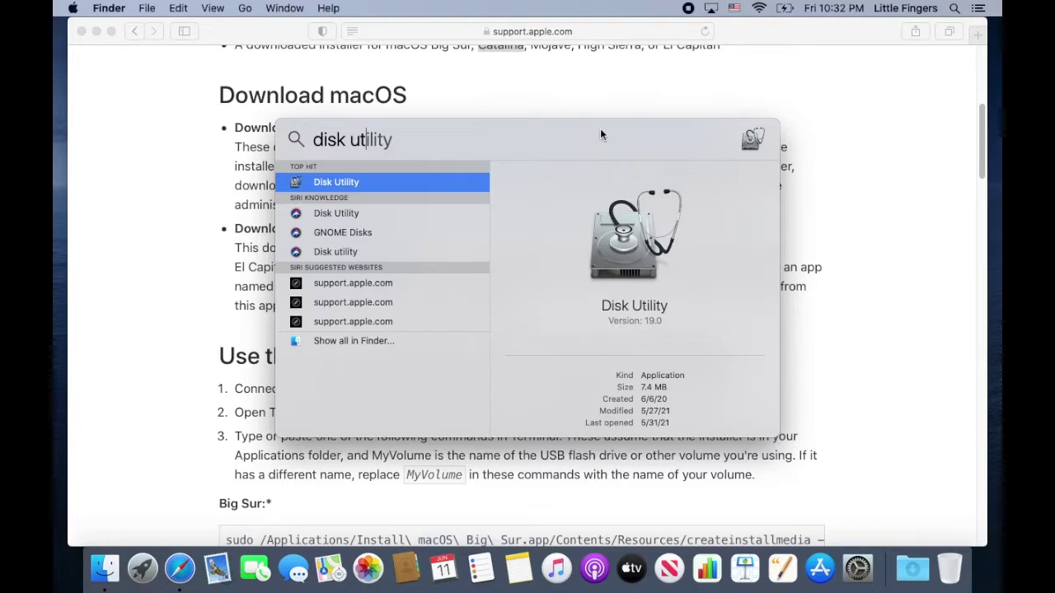
pyautogui.press('Return')
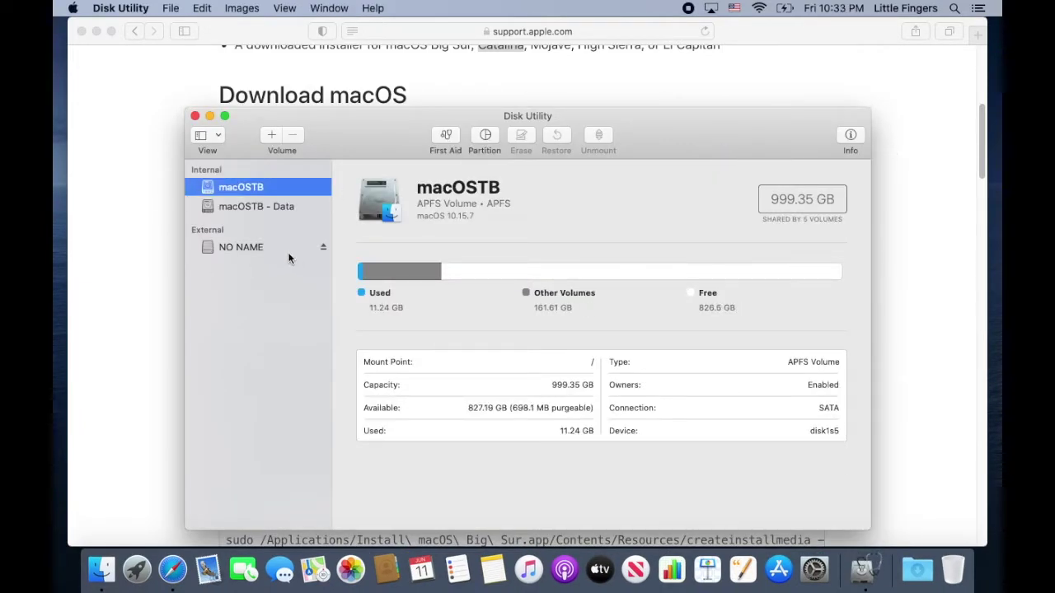
pyautogui.click(243, 249)
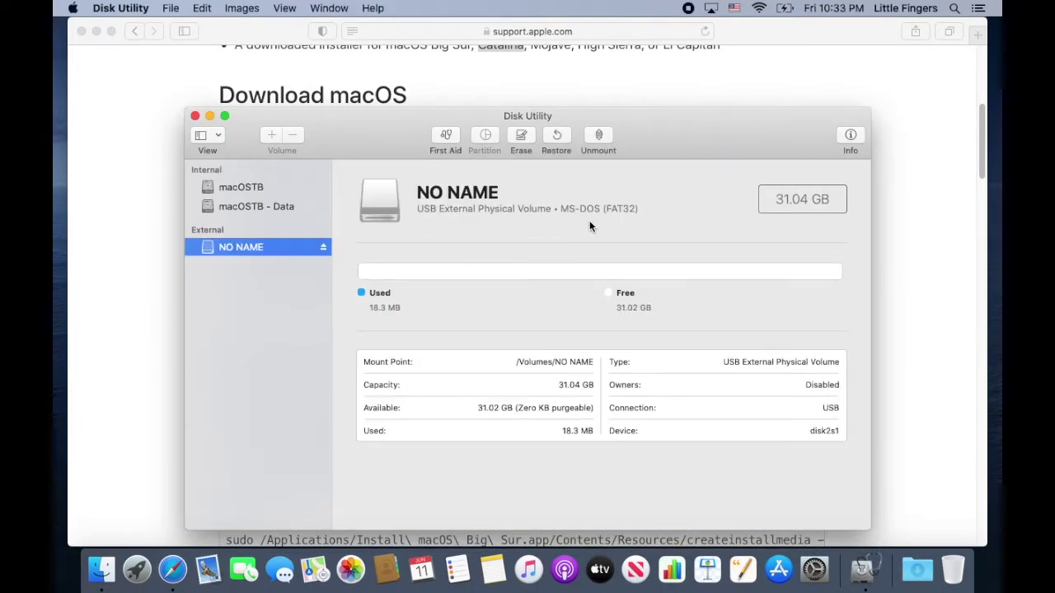
pyautogui.click(521, 139)
pyautogui.click(543, 264)
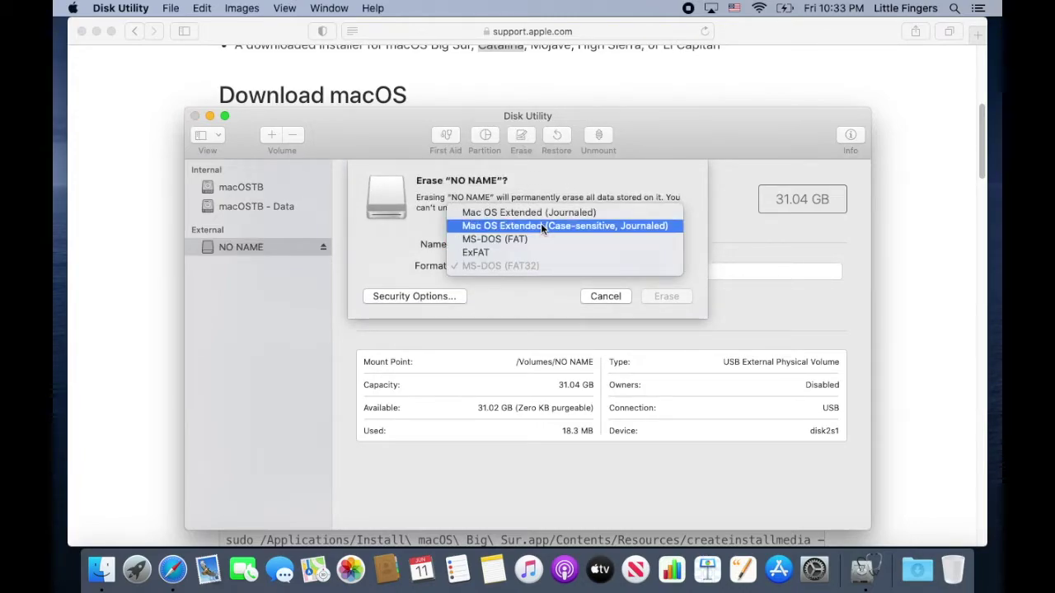
pyautogui.click(614, 296)
pyautogui.click(612, 295)
# Minimise Disk Utility and Safari to view the NO NAME drive on the desktop.
pyautogui.click(213, 118)
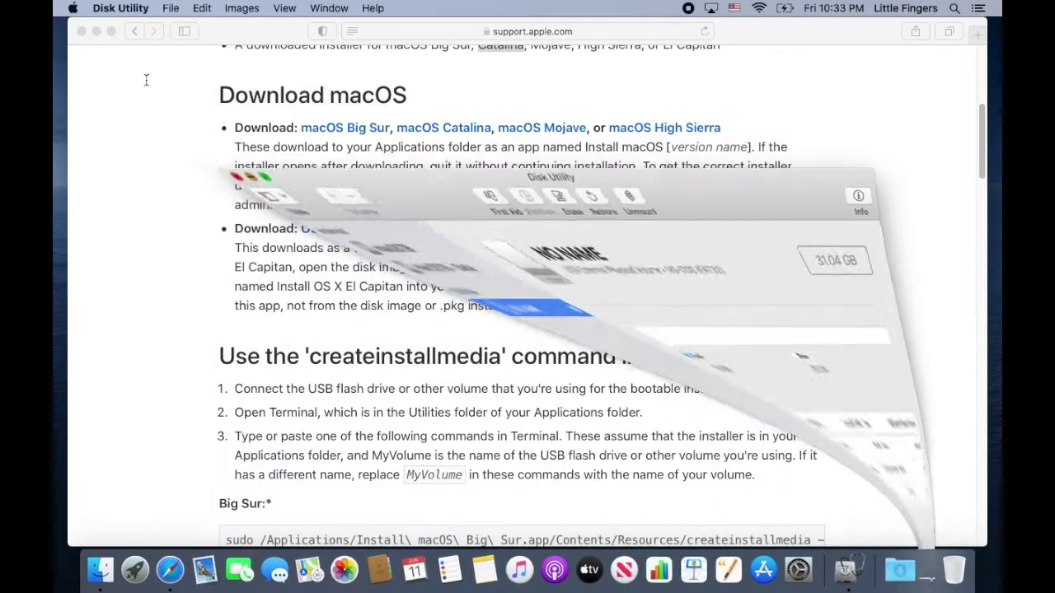
pyautogui.click(96, 30)
pyautogui.moveTo(983, 106); pyautogui.dragTo(886, 45)
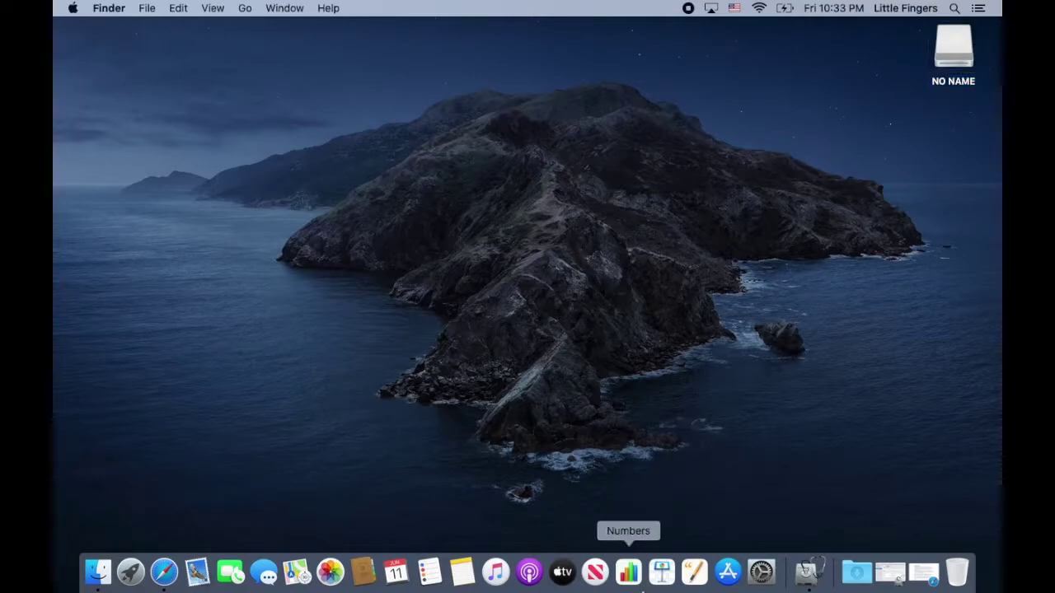
# Return to the Apple Support article in Safari and examine the USB drive's format and storage requirements.
pyautogui.click(164, 571)
pyautogui.scroll(1, 450, 262)
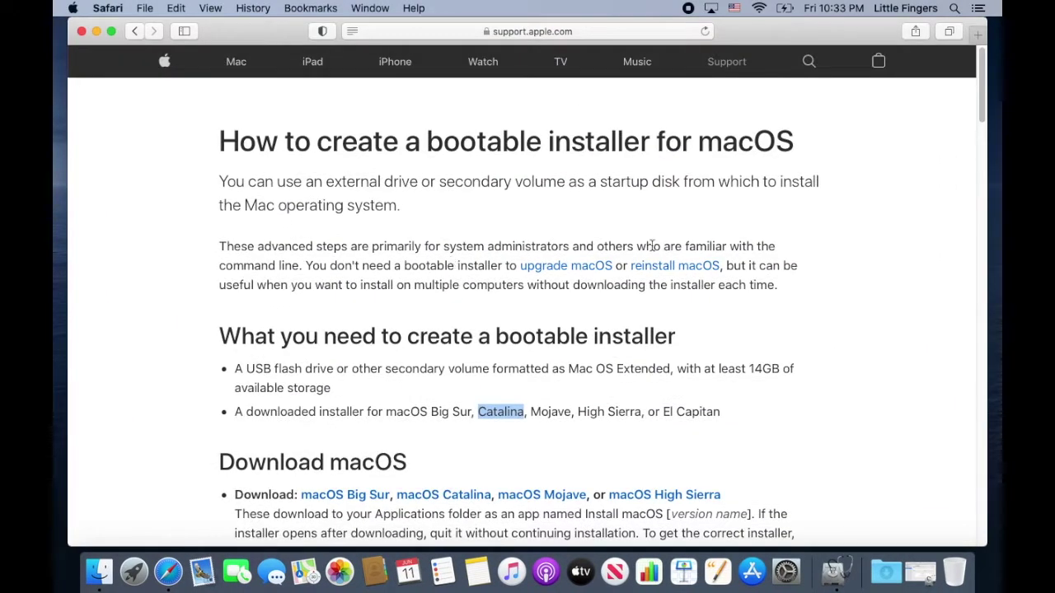
pyautogui.moveTo(289, 178); pyautogui.dragTo(780, 208)
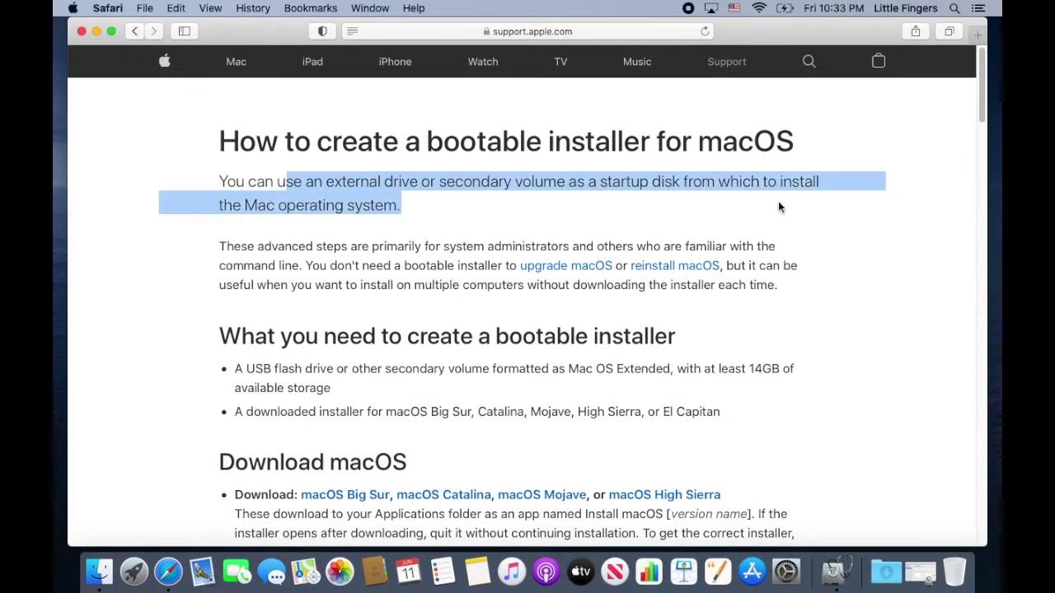
pyautogui.click(430, 387)
pyautogui.moveTo(493, 369); pyautogui.dragTo(670, 369)
pyautogui.click(568, 381)
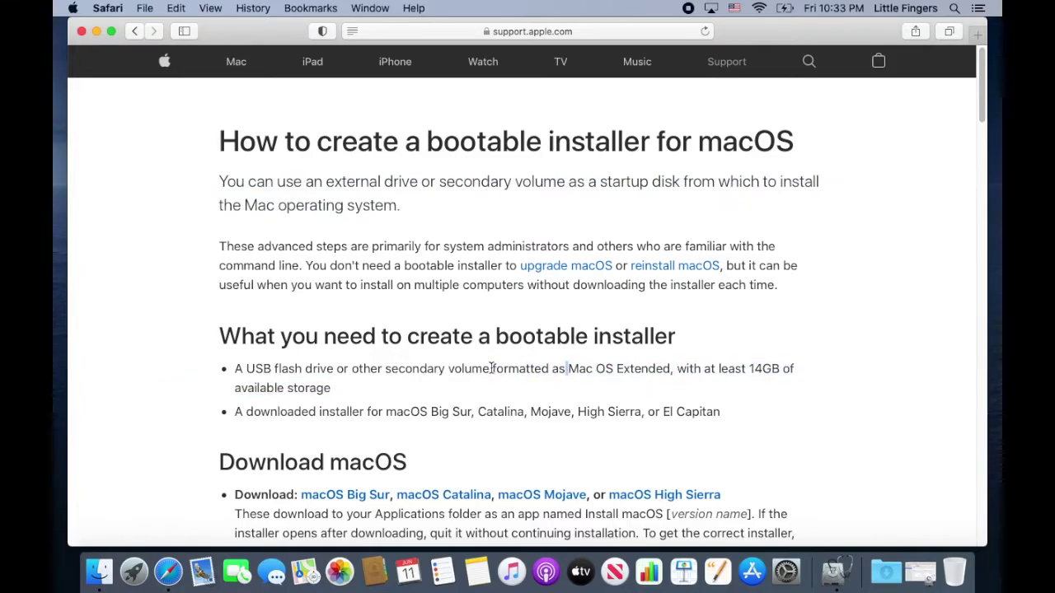
pyautogui.moveTo(493, 368); pyautogui.dragTo(671, 369)
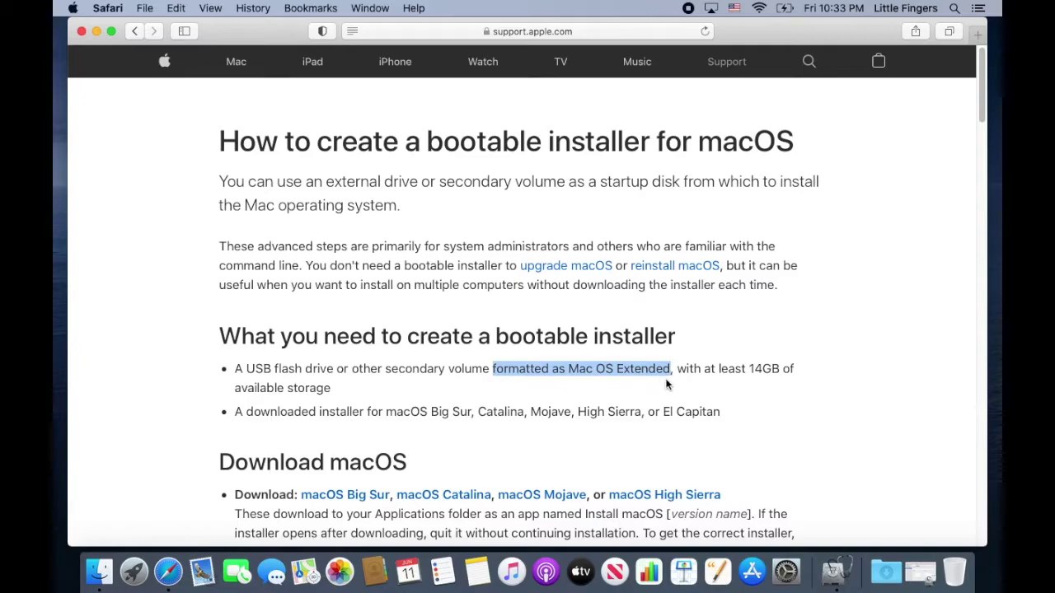
pyautogui.doubleClick(760, 368)
pyautogui.click(763, 397)
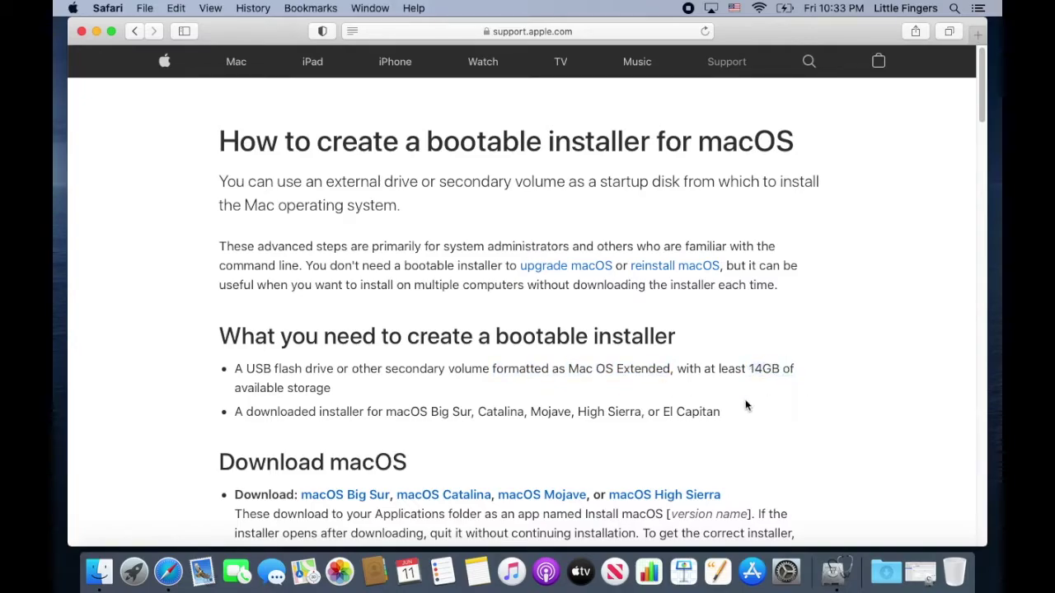
# Switch back to Disk Utility and set the erase format for NO NAME to Mac OS Extended (Journaled).
pyautogui.click(835, 570)
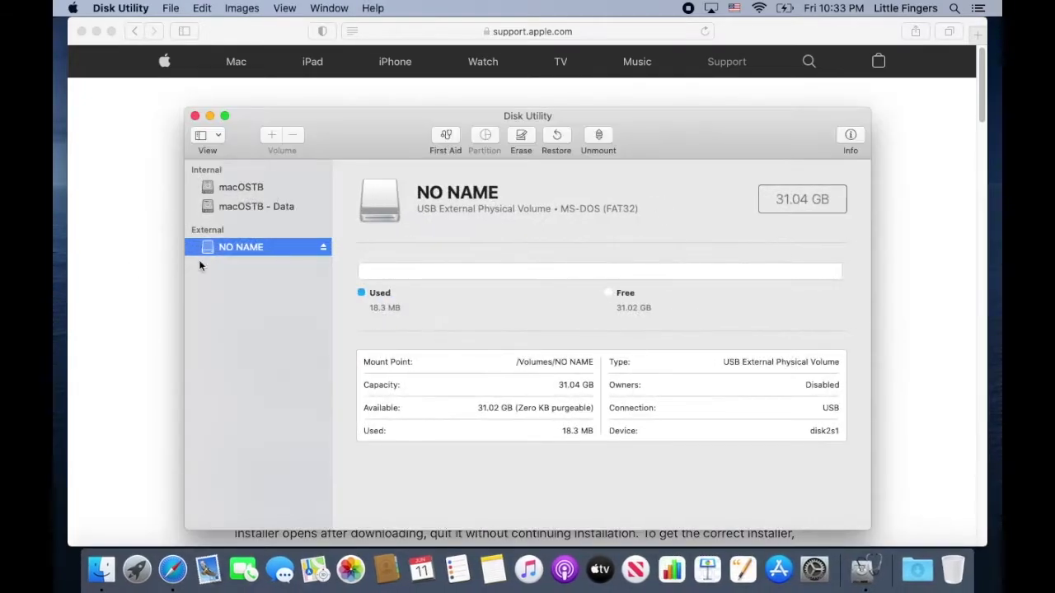
pyautogui.click(521, 136)
pyautogui.click(529, 261)
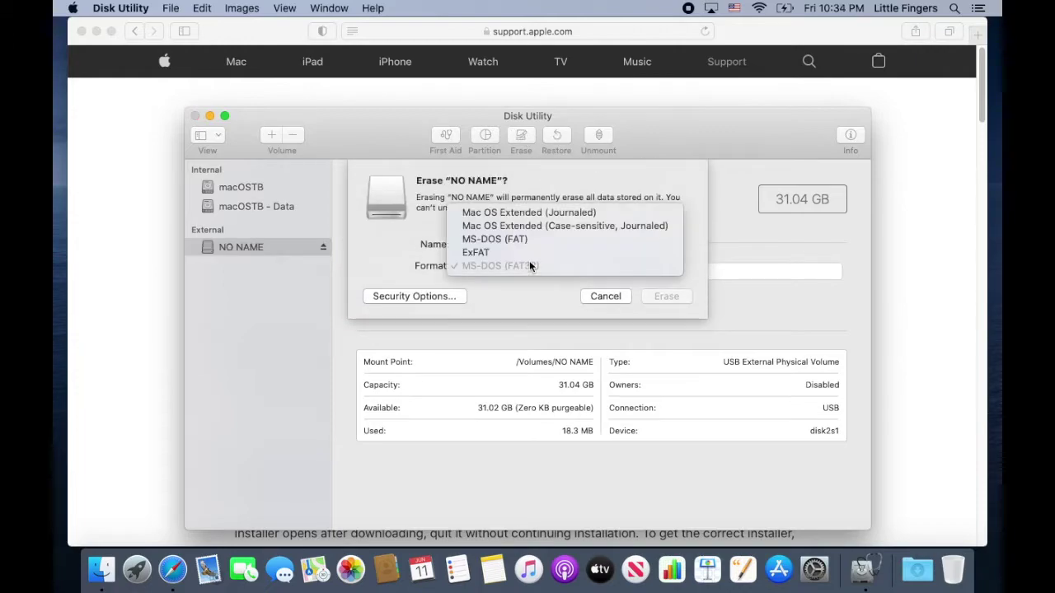
pyautogui.click(547, 214)
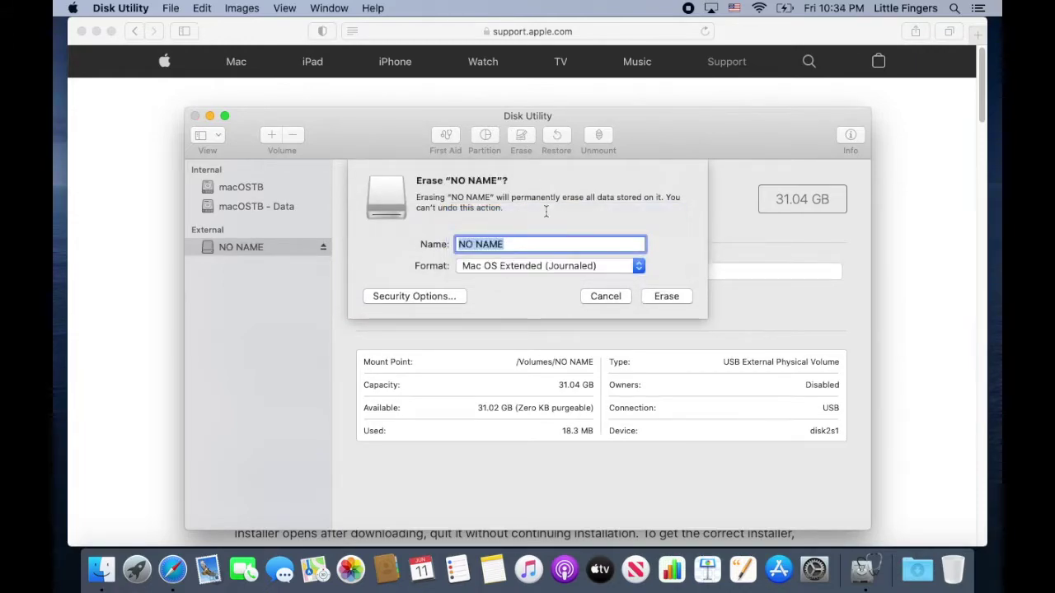
# Name the drive MyVolume, copying the name from the Apple Support article, and erase it.
pyautogui.click(144, 208)
pyautogui.scroll(-10, 511, 392)
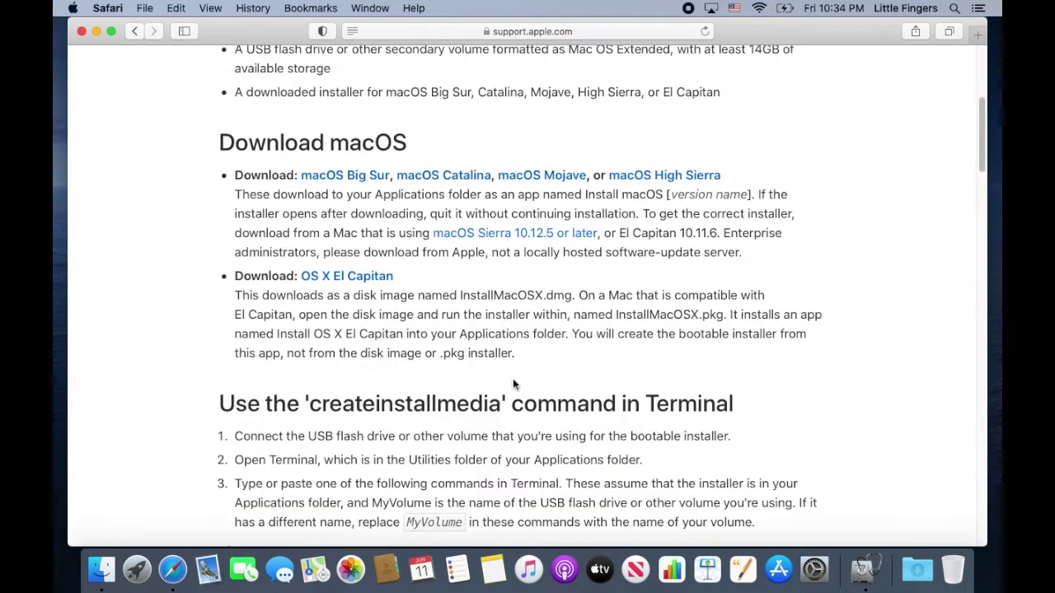
pyautogui.doubleClick(434, 502)
pyautogui.press('super+c')
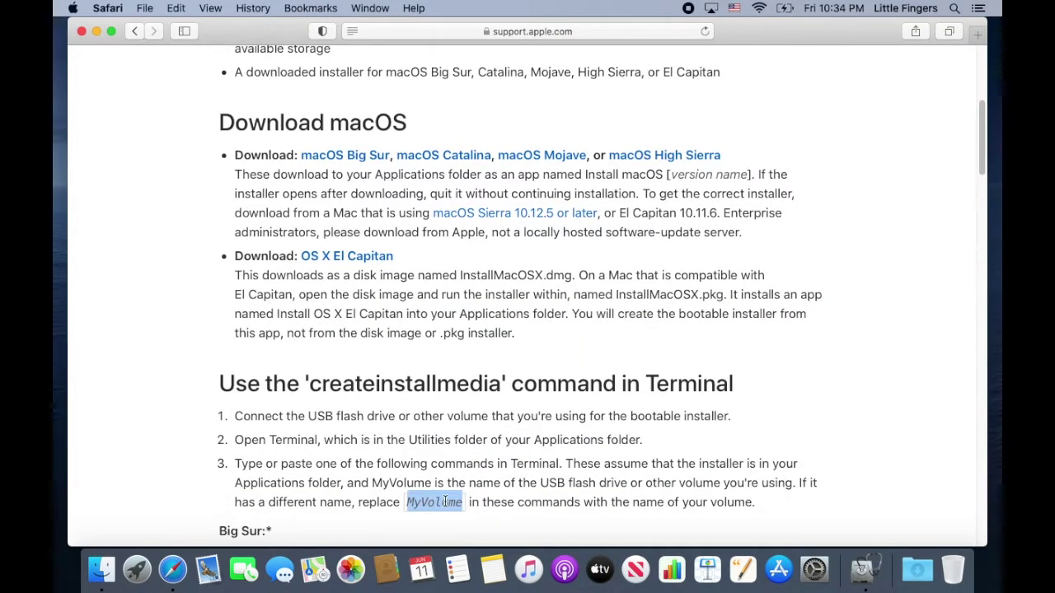
pyautogui.press('super+Tab')
pyautogui.press('super+v')
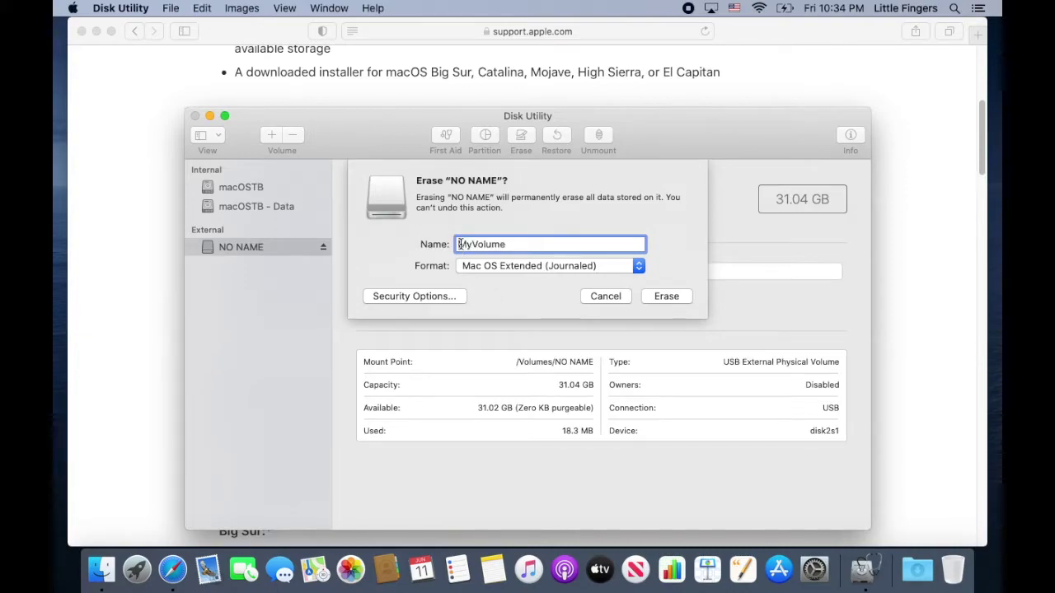
pyautogui.click(666, 295)
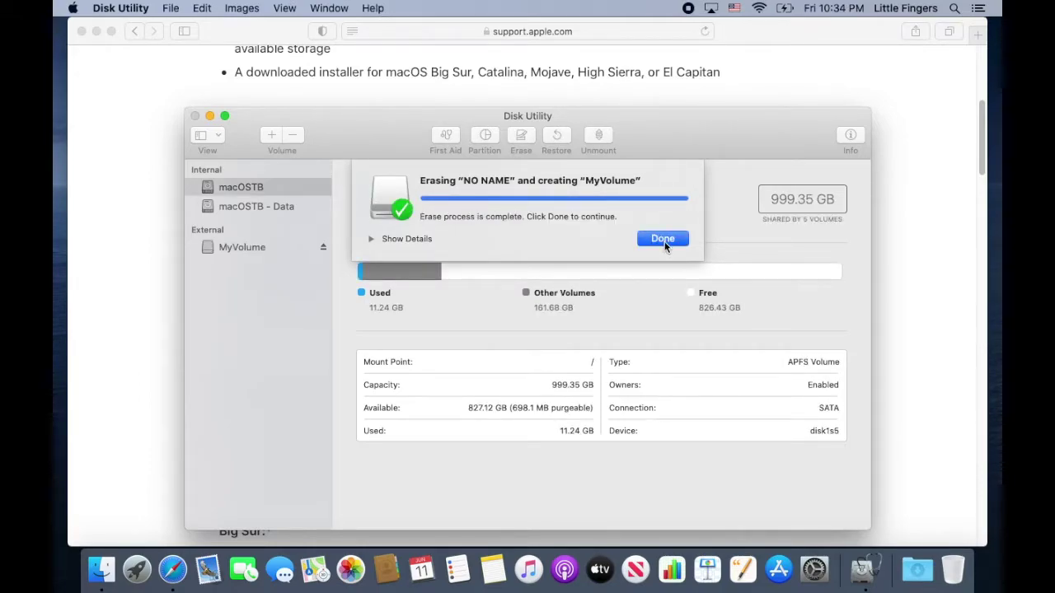
# Review the completed erase's details and MyVolume's drive information, and close Disk Utility.
pyautogui.click(385, 239)
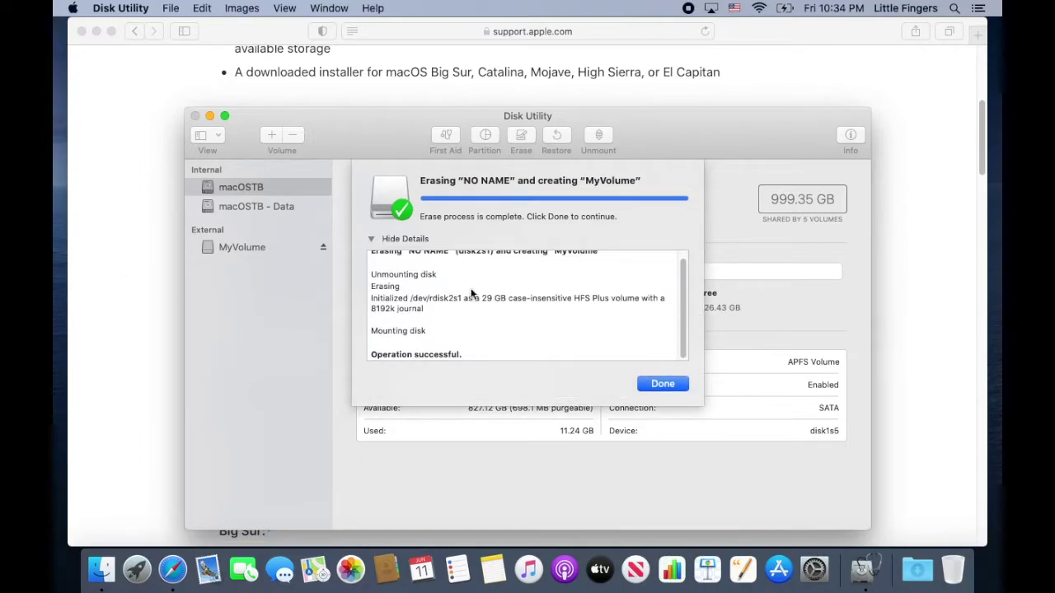
pyautogui.scroll(1, 627, 330)
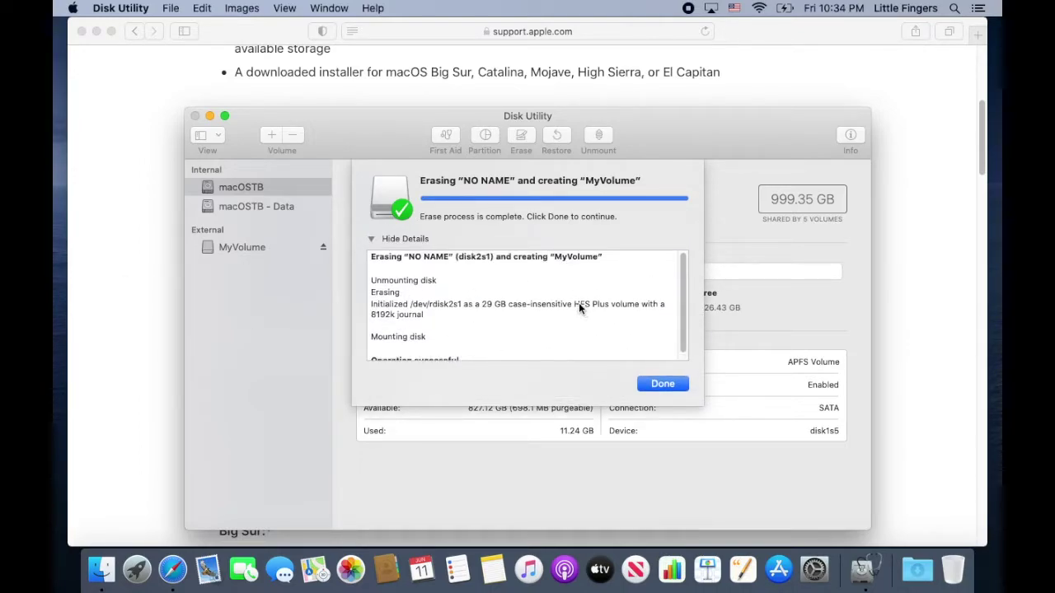
pyautogui.click(677, 386)
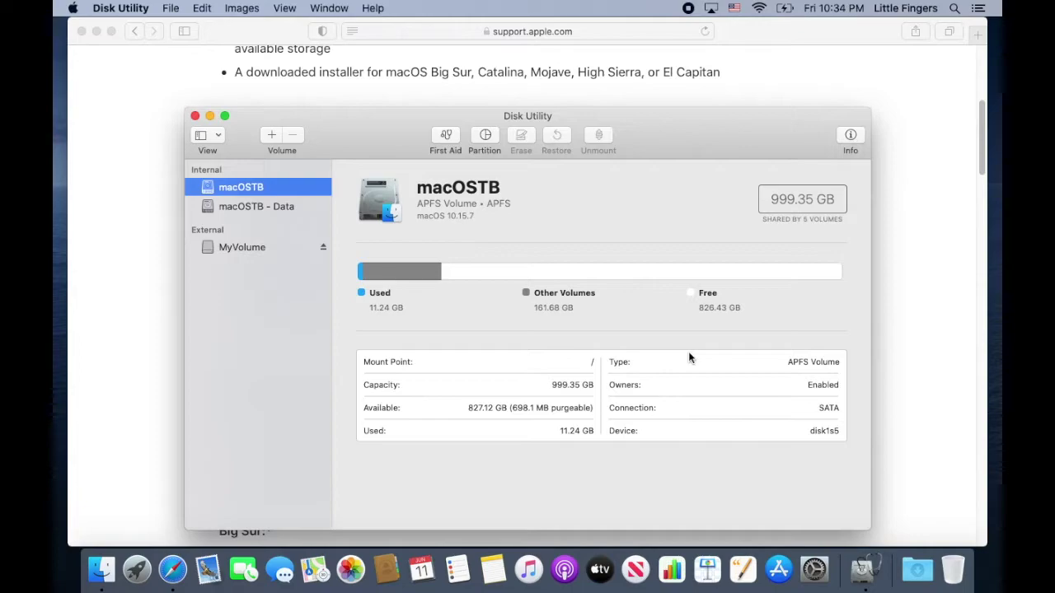
pyautogui.click(305, 248)
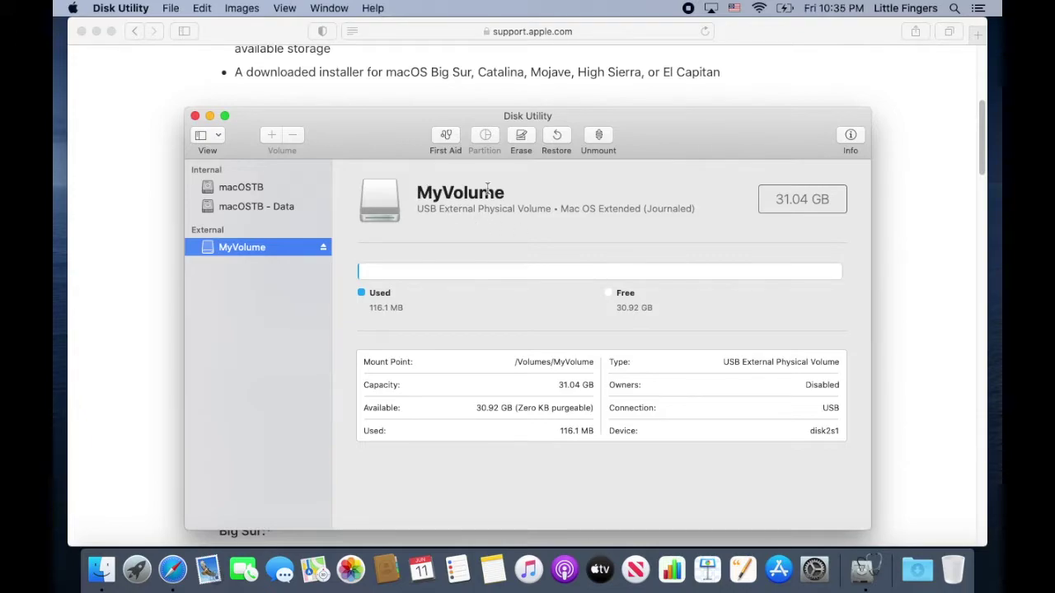
pyautogui.click(194, 117)
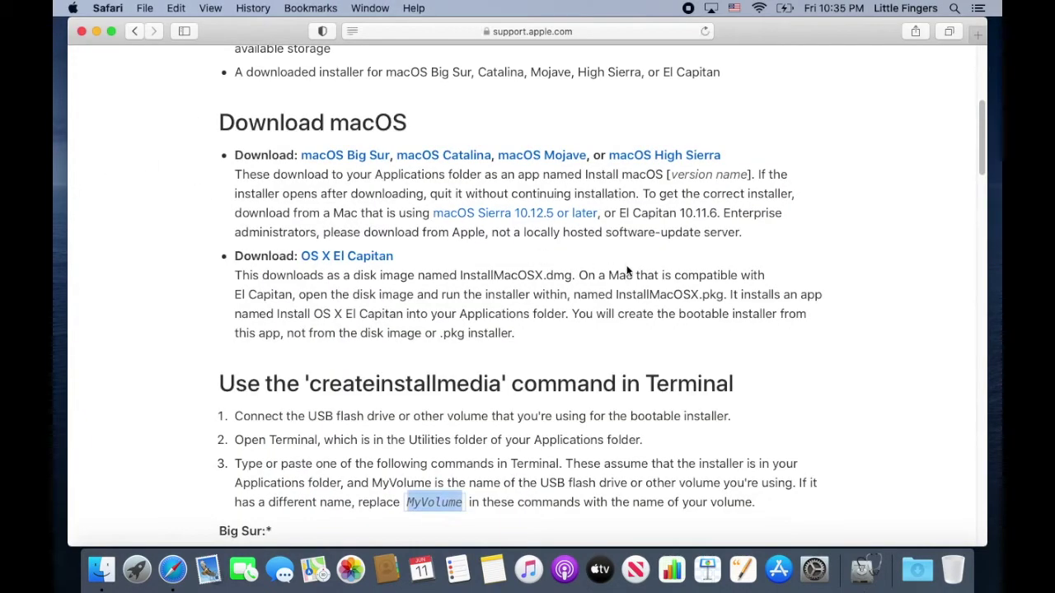
# Read the first createinstallmedia instructions in the Apple Support article and open Terminal by searching for "term".
pyautogui.scroll(-3, 709, 437)
pyautogui.moveTo(245, 339); pyautogui.dragTo(527, 373)
pyautogui.click(526, 373)
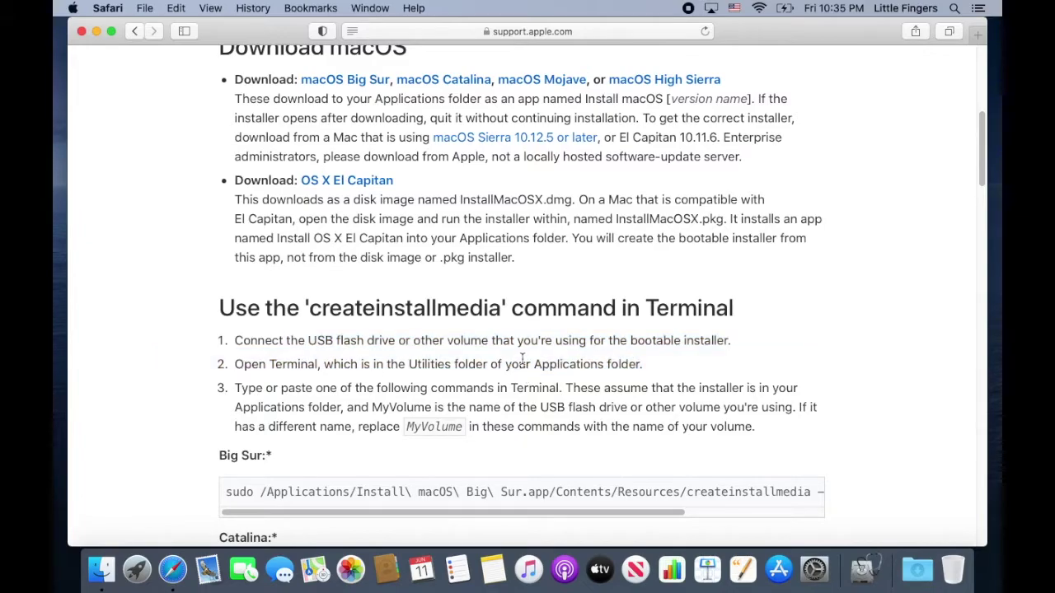
pyautogui.click(956, 9)
pyautogui.write('term')
pyautogui.press('Return')
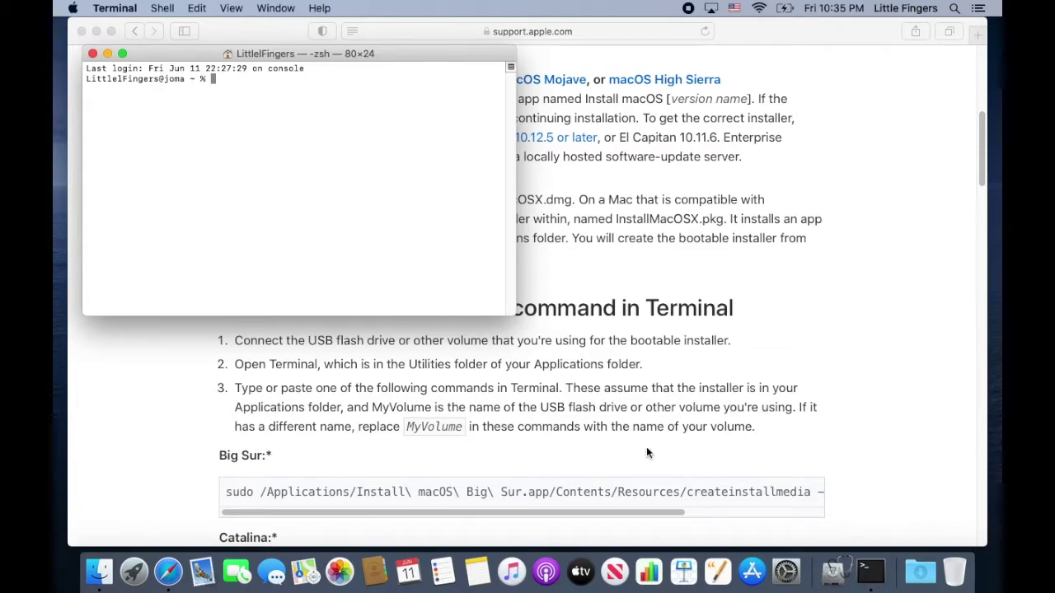
# Copy the full Catalina createinstallmedia command for MyVolume from the Apple Support article and paste it into Terminal.
pyautogui.click(625, 451)
pyautogui.scroll(-2, 610, 470)
pyautogui.hscroll(1, 560, 502)
pyautogui.hscroll(-1, 561, 502)
pyautogui.moveTo(222, 492); pyautogui.dragTo(932, 486)
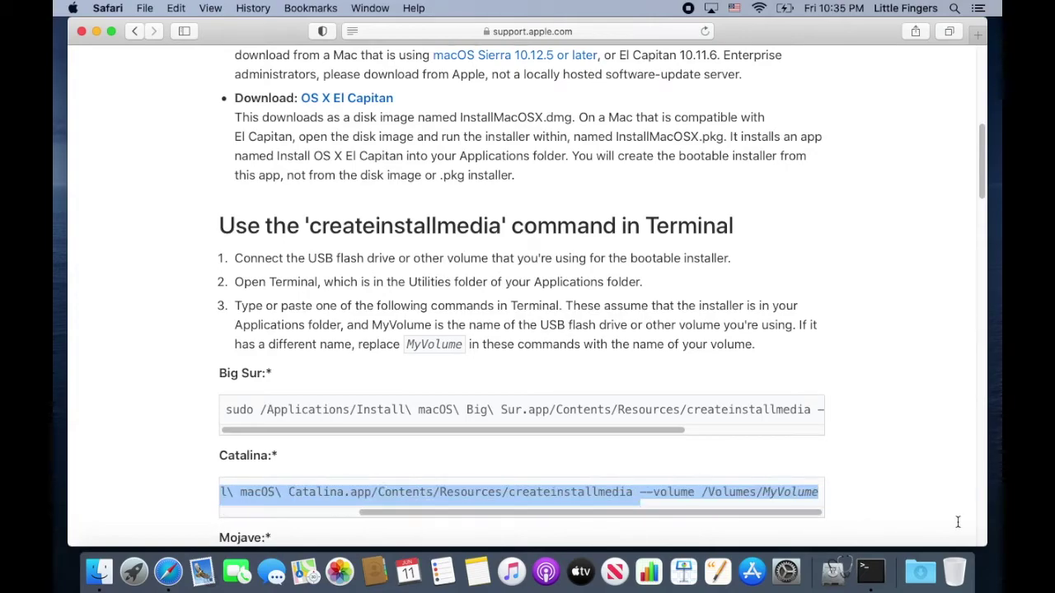
pyautogui.rightClick(596, 492)
pyautogui.click(644, 476)
pyautogui.press('super+Tab')
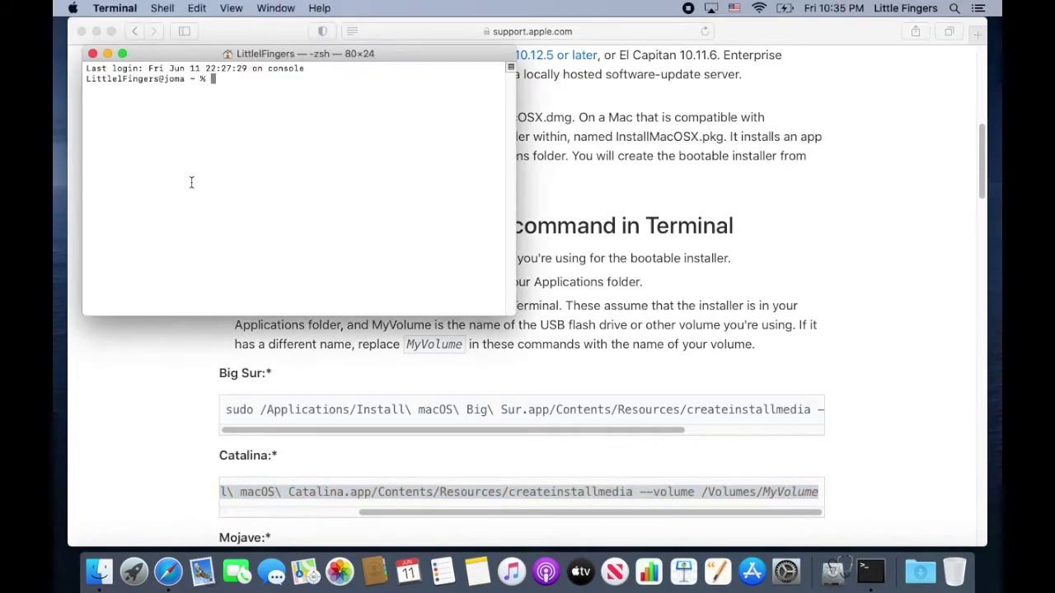
pyautogui.press('super+v')
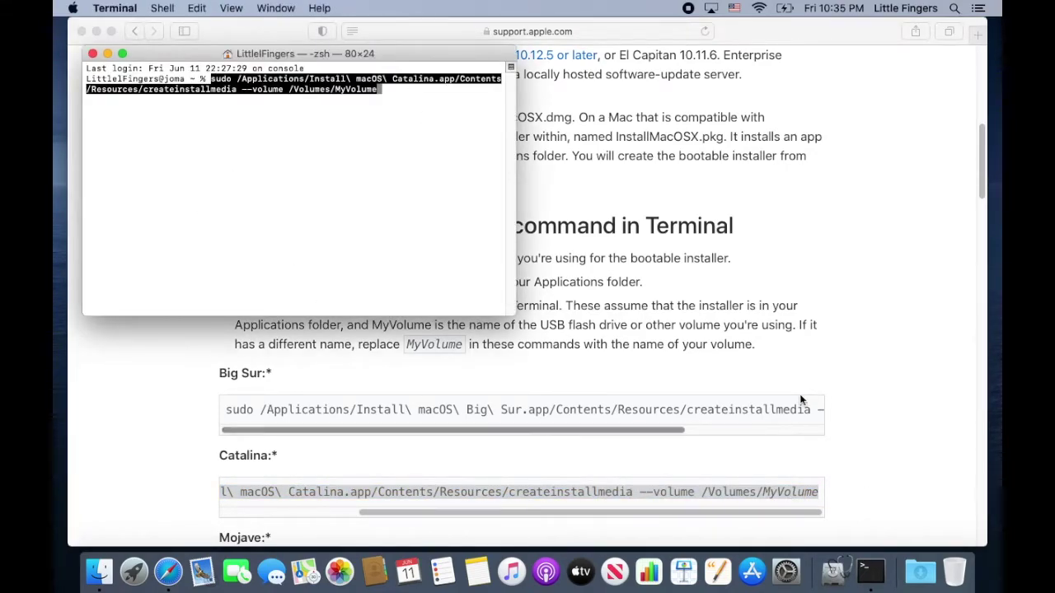
# Check the article's "After typing the command" instructions in Safari and run the pasted createinstallmedia command in Terminal.
pyautogui.press('super+Tab')
pyautogui.scroll(-5, 853, 372)
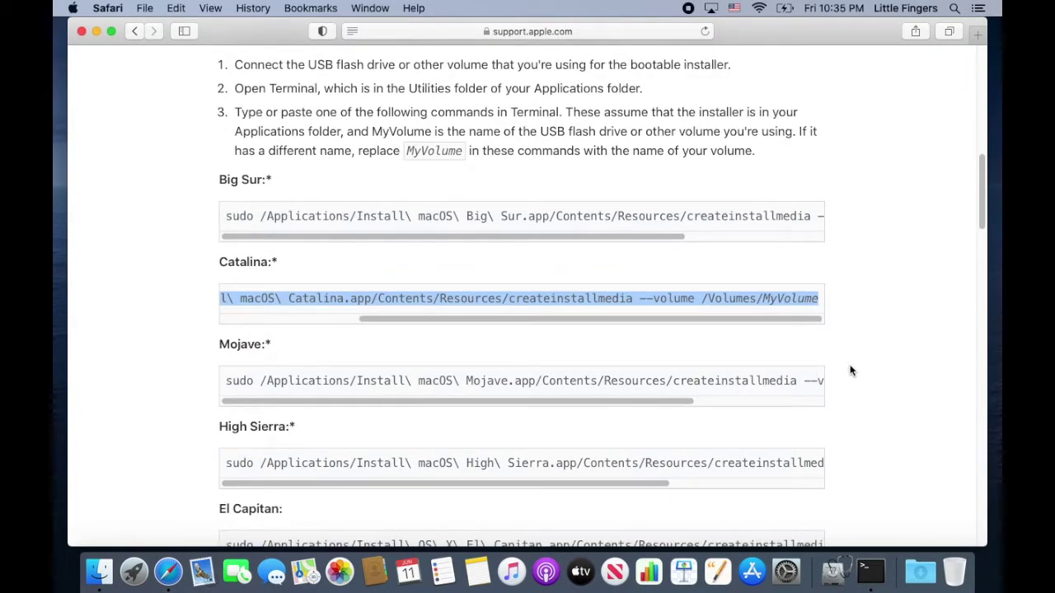
pyautogui.scroll(-7, 851, 370)
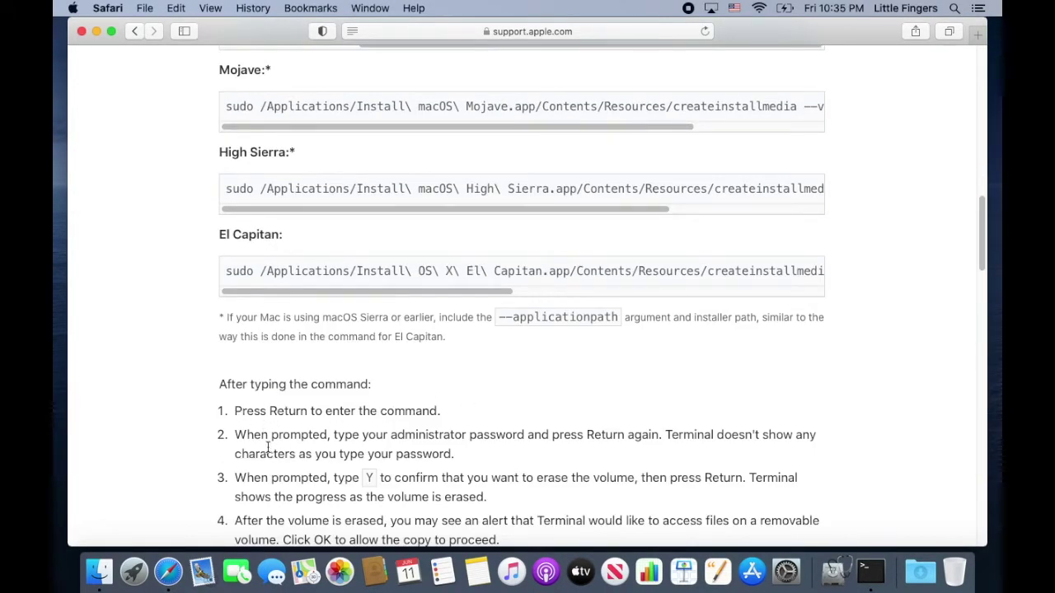
pyautogui.press('super+Tab')
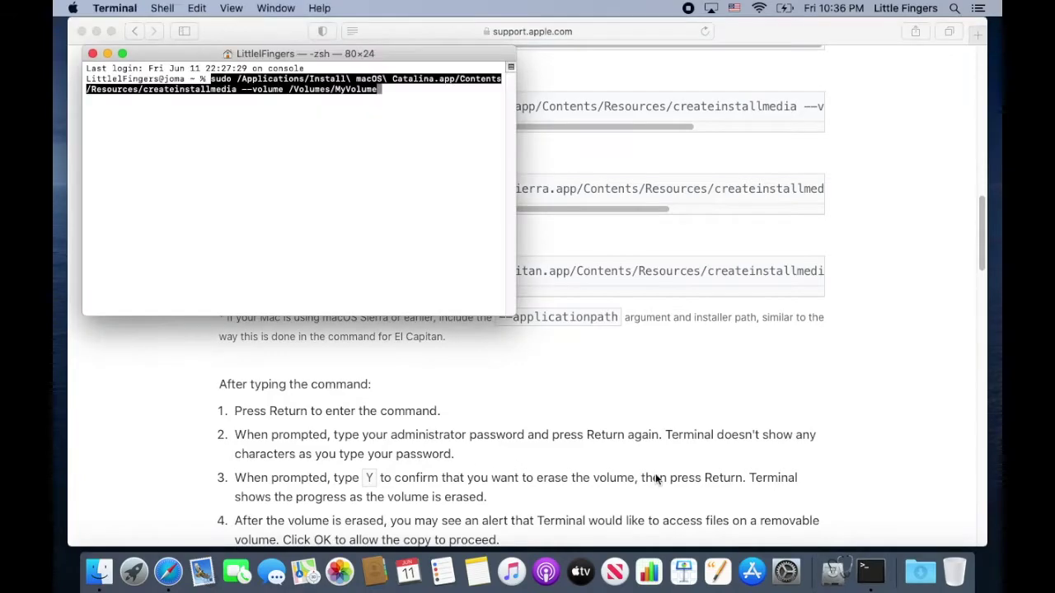
pyautogui.press('Return')
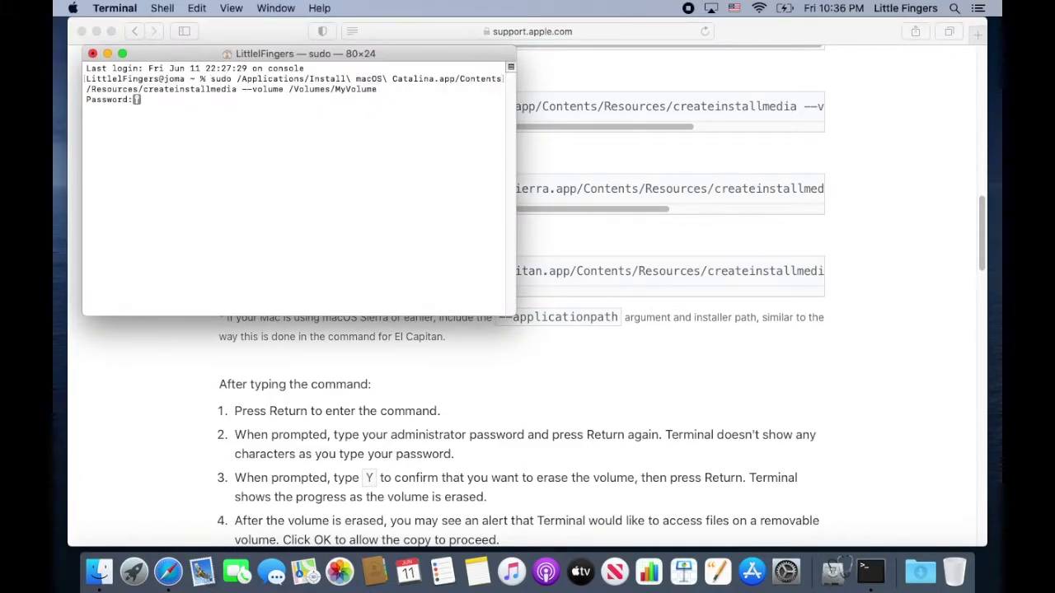
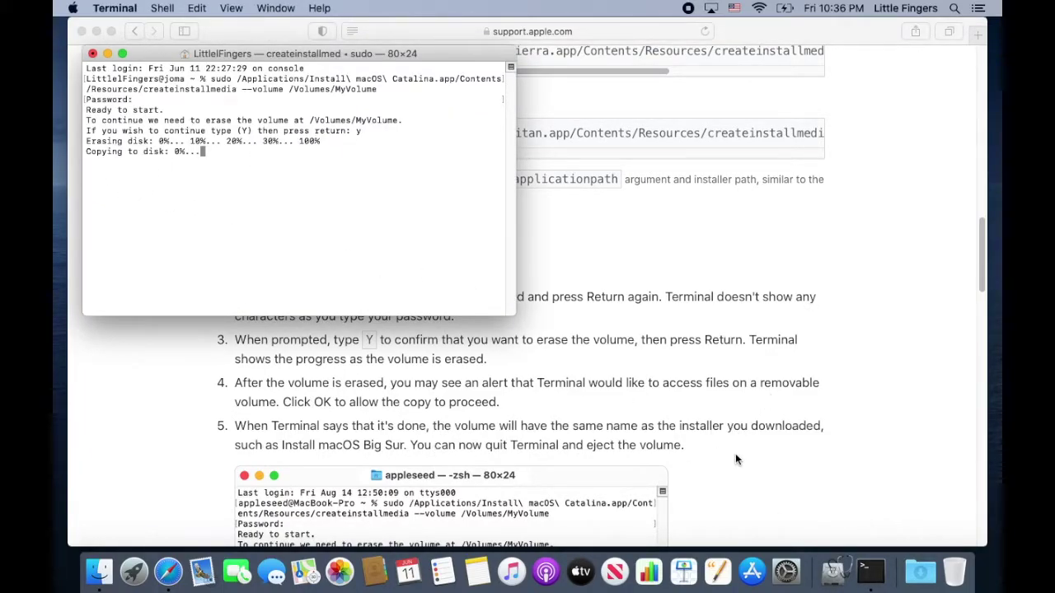
# Narrow the Safari window to sit beside Terminal and read the article's steps for after typing the command.
pyautogui.click(67, 405)
pyautogui.moveTo(67, 405); pyautogui.dragTo(524, 406)
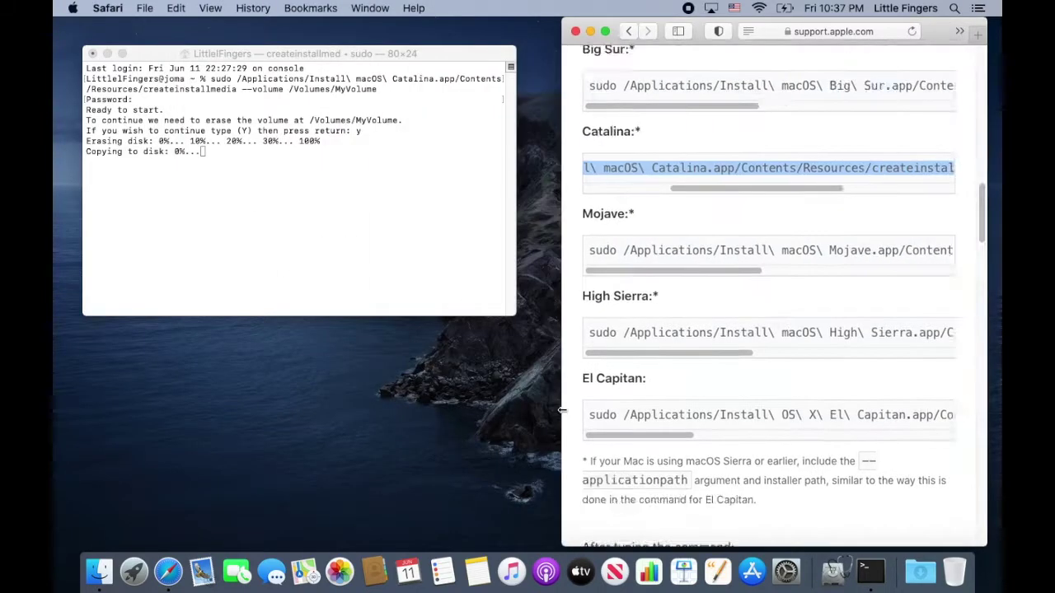
pyautogui.scroll(-8, 691, 513)
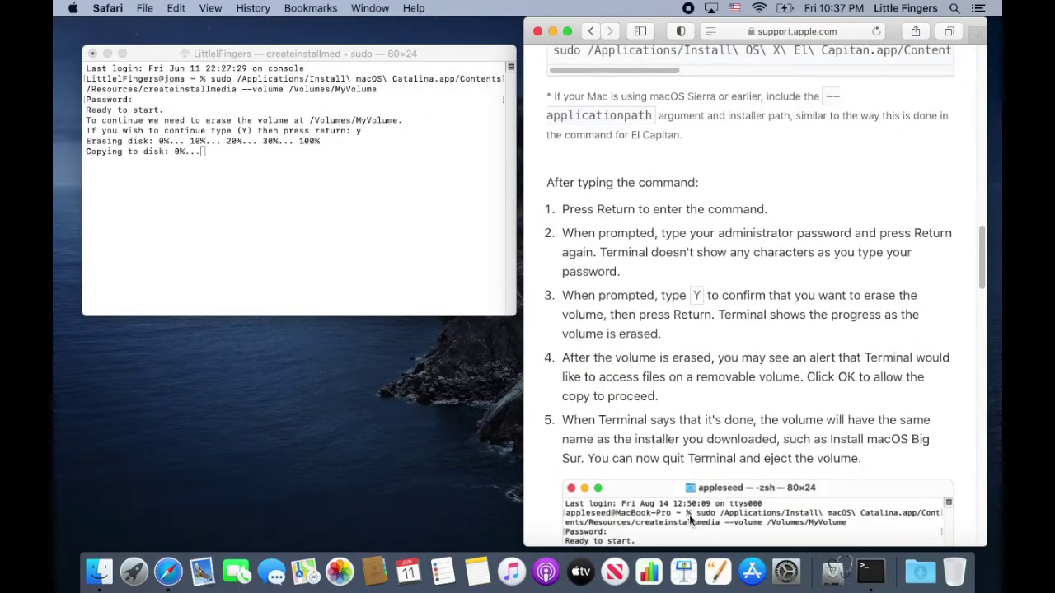
pyautogui.scroll(-2, 887, 426)
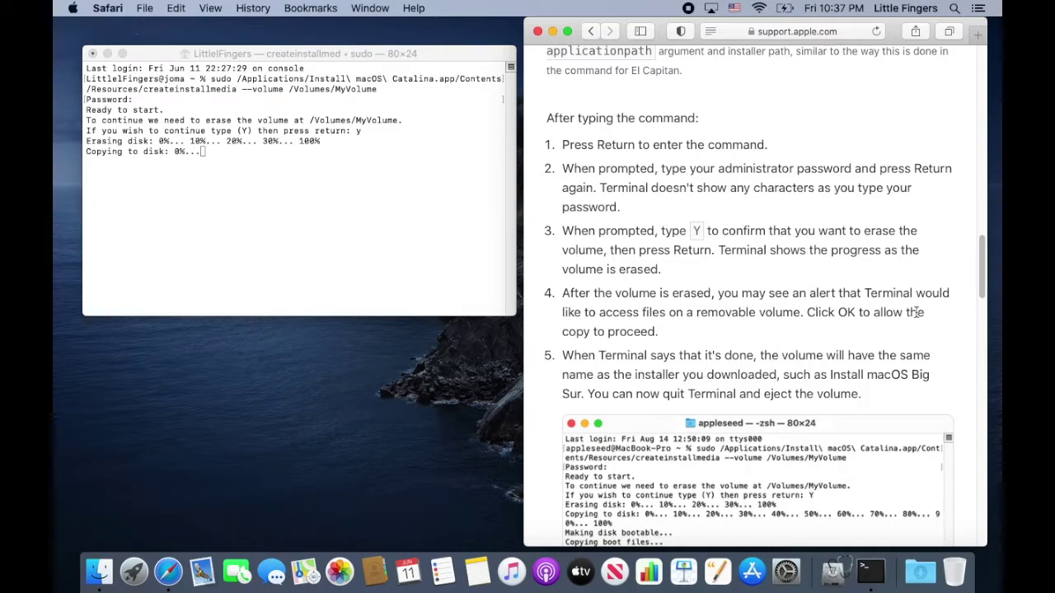
pyautogui.scroll(-1, 685, 407)
pyautogui.scroll(-2, 684, 407)
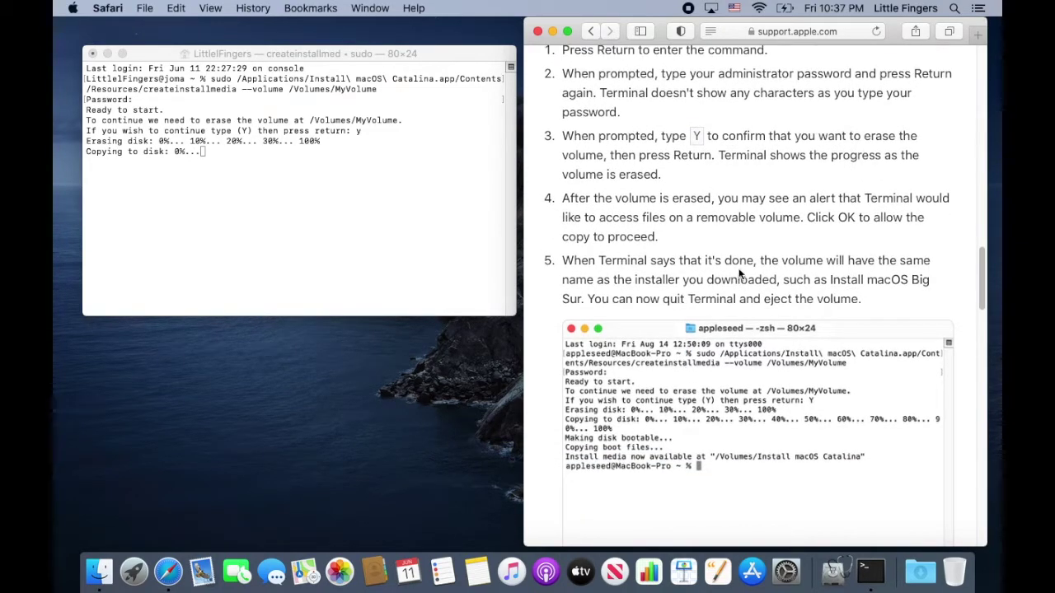
pyautogui.moveTo(564, 261); pyautogui.dragTo(944, 284)
pyautogui.click(881, 298)
pyautogui.scroll(-5, 863, 386)
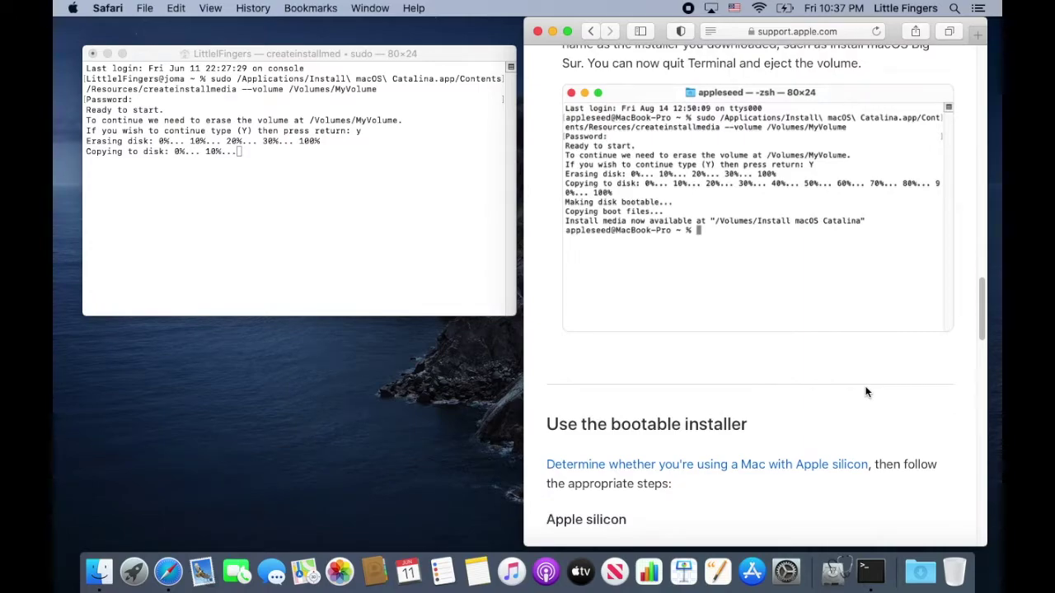
# Examine the article's instructions for using the bootable installer and the internet connection requirement under Learn more.
pyautogui.scroll(4, 865, 392)
pyautogui.scroll(-8, 865, 392)
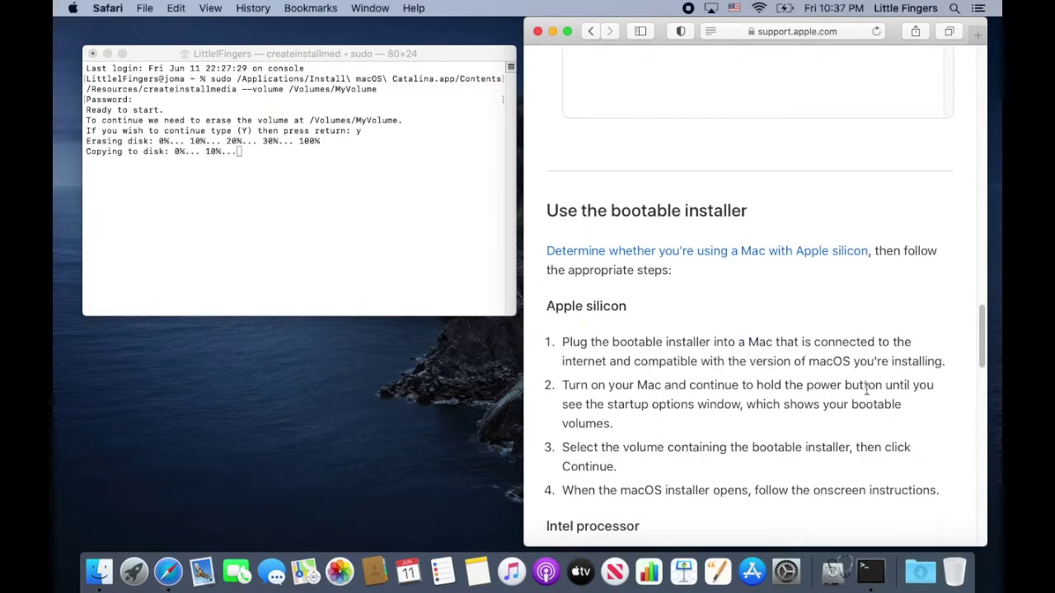
pyautogui.scroll(-8, 866, 390)
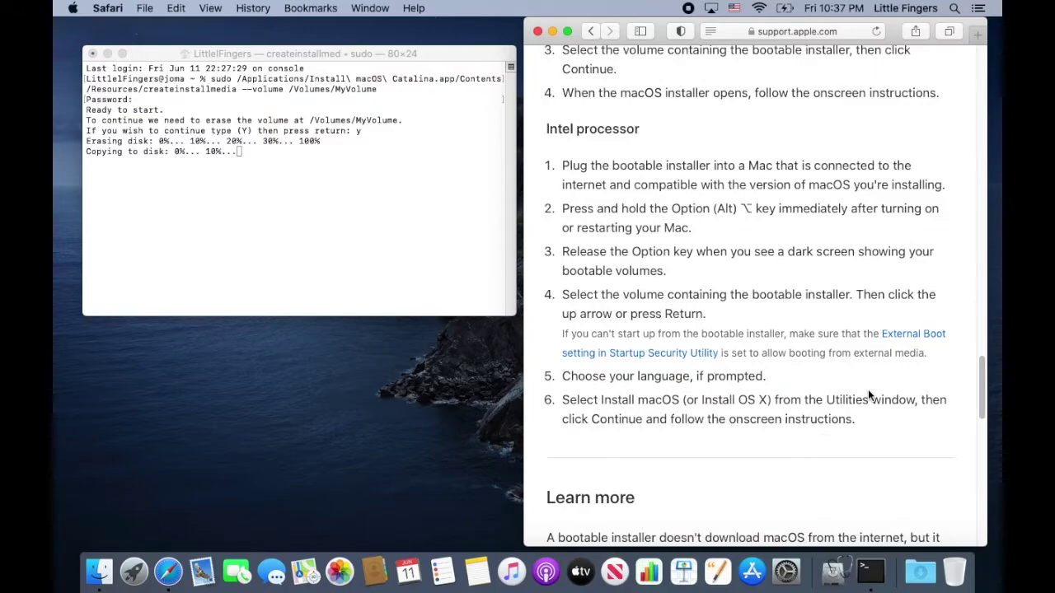
pyautogui.scroll(-7, 867, 389)
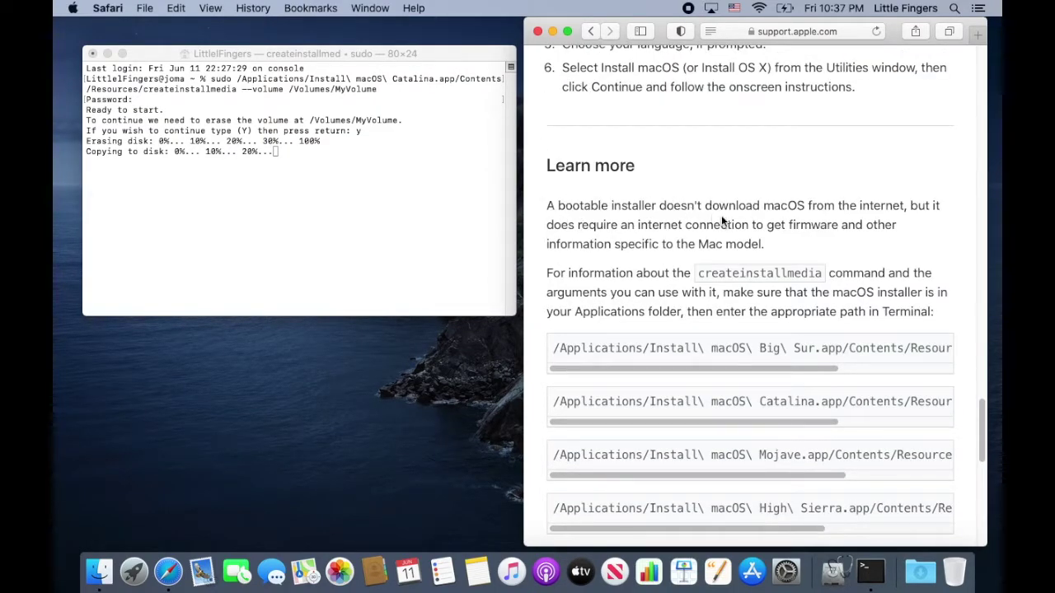
pyautogui.moveTo(910, 207); pyautogui.dragTo(919, 232)
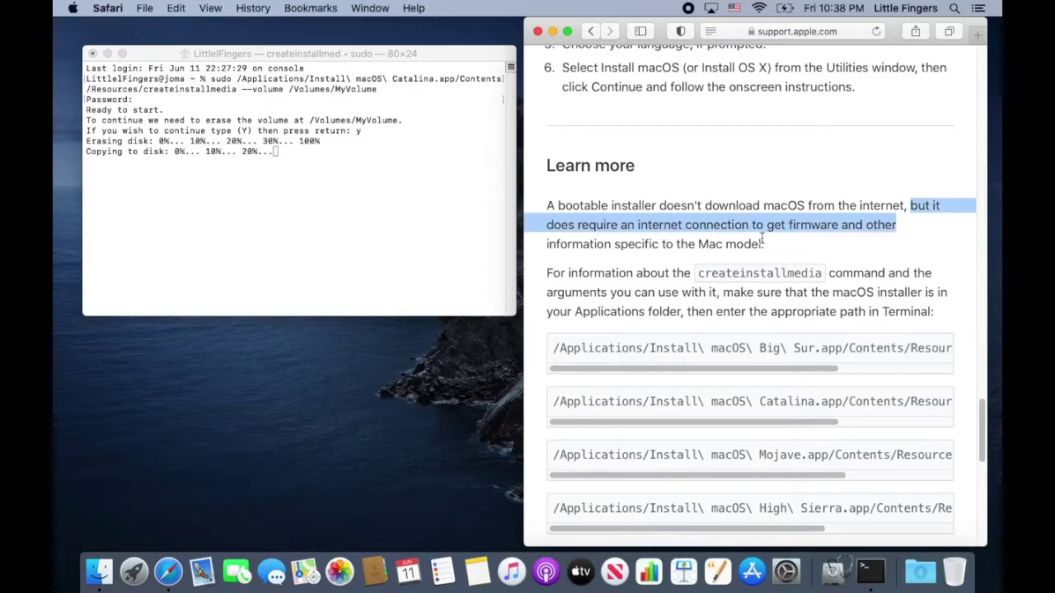
pyautogui.click(808, 233)
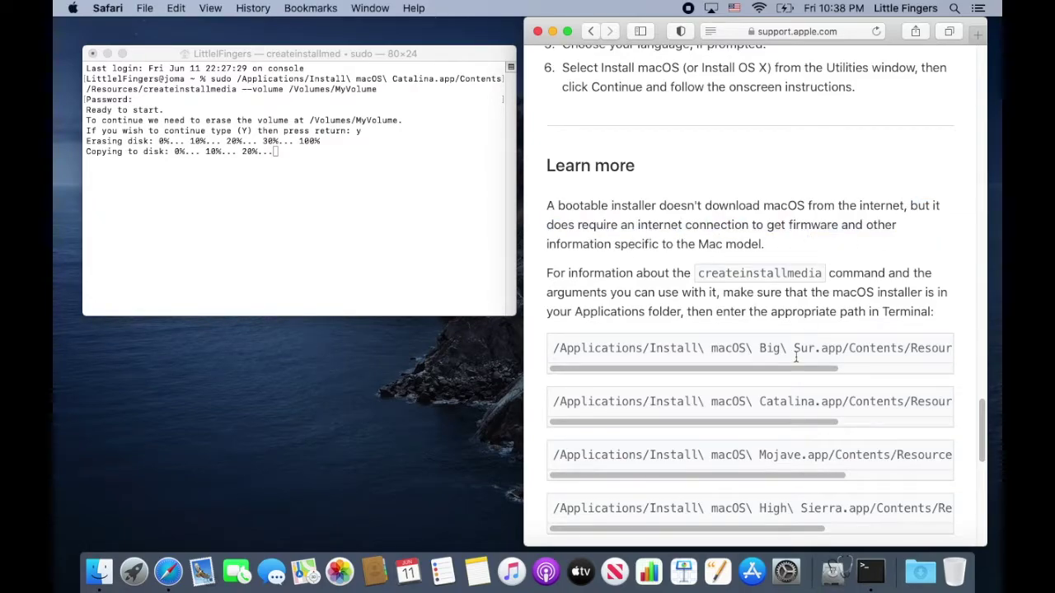
pyautogui.scroll(-5, 799, 382)
# Go back to the article's fifth step and reread the advice on quitting Terminal and ejecting the volume.
pyautogui.scroll(12, 797, 379)
pyautogui.scroll(6, 797, 378)
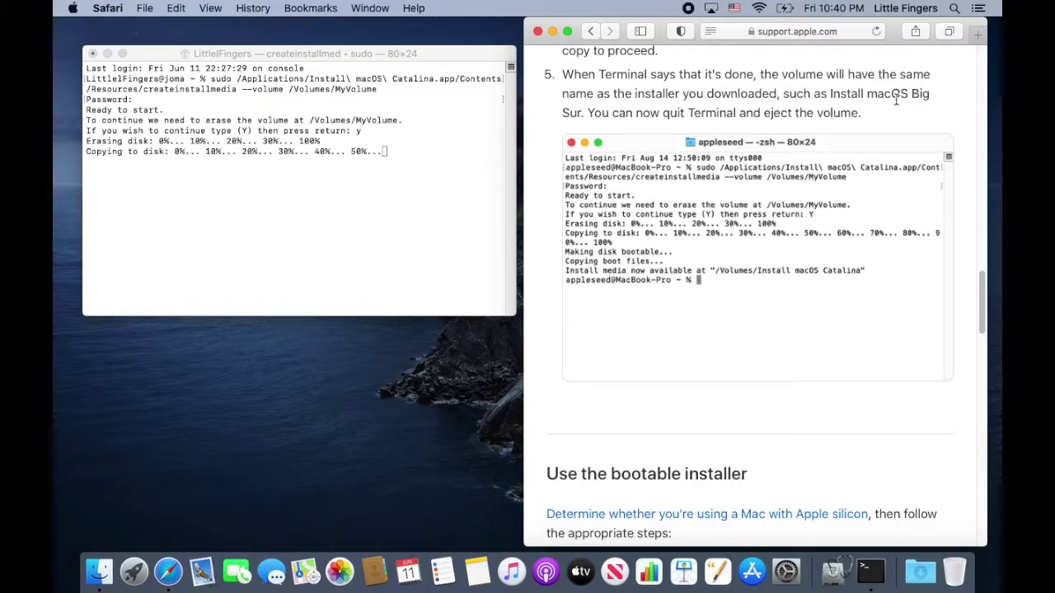
pyautogui.moveTo(886, 94); pyautogui.dragTo(862, 113)
pyautogui.scroll(2, 862, 260)
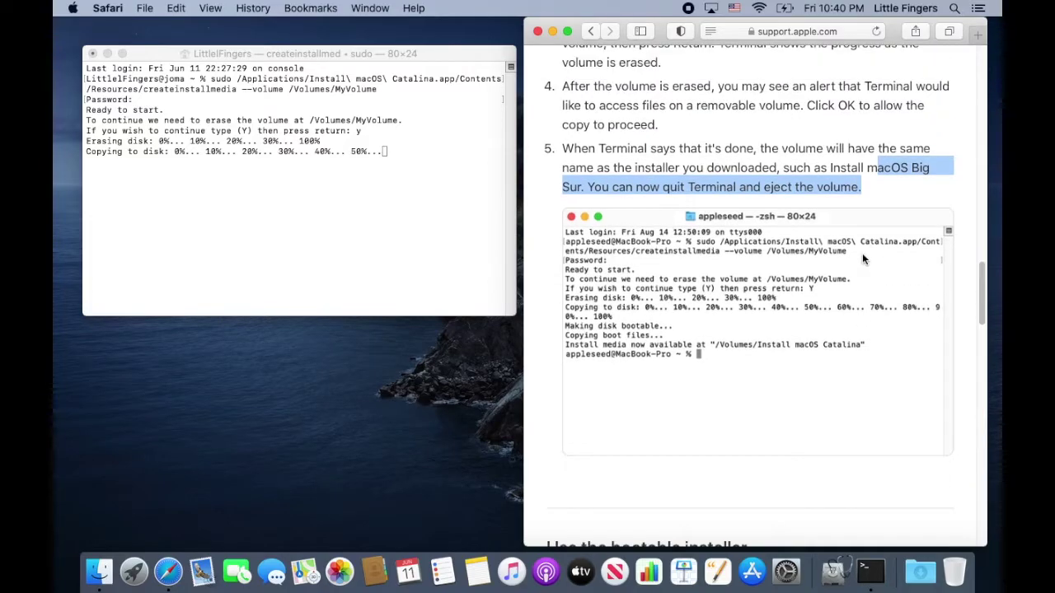
# Return to the article's introduction and examine what a bootable installer is for and when it is useful.
pyautogui.scroll(10, 862, 260)
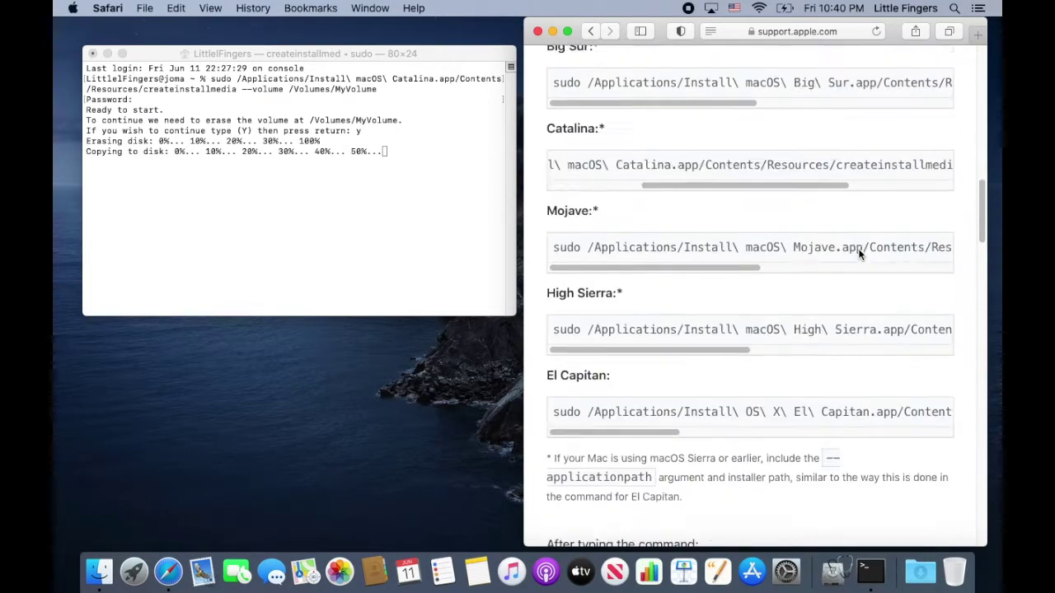
pyautogui.scroll(10, 857, 256)
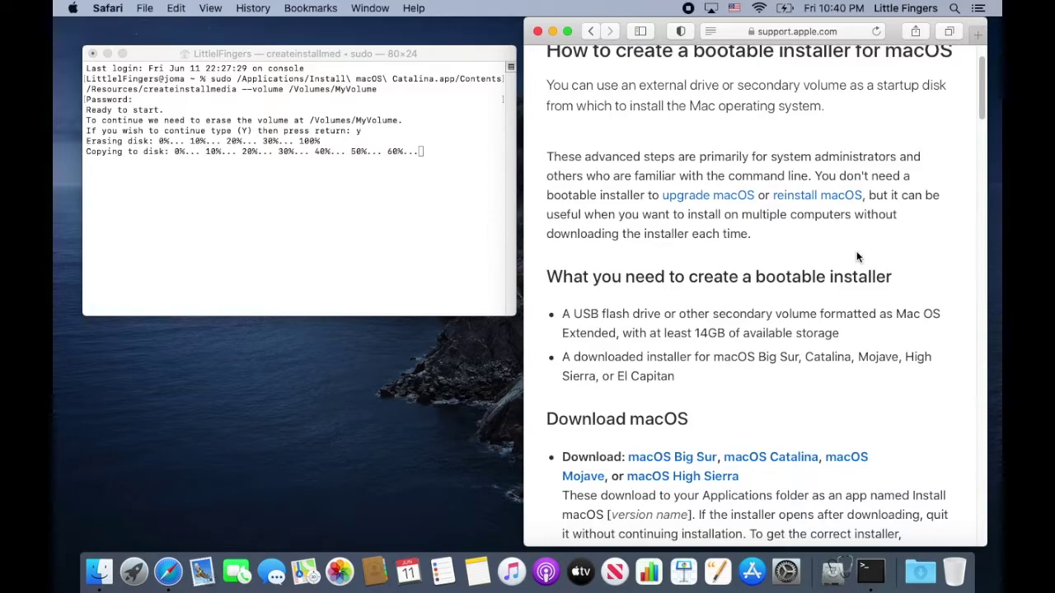
pyautogui.scroll(2, 857, 257)
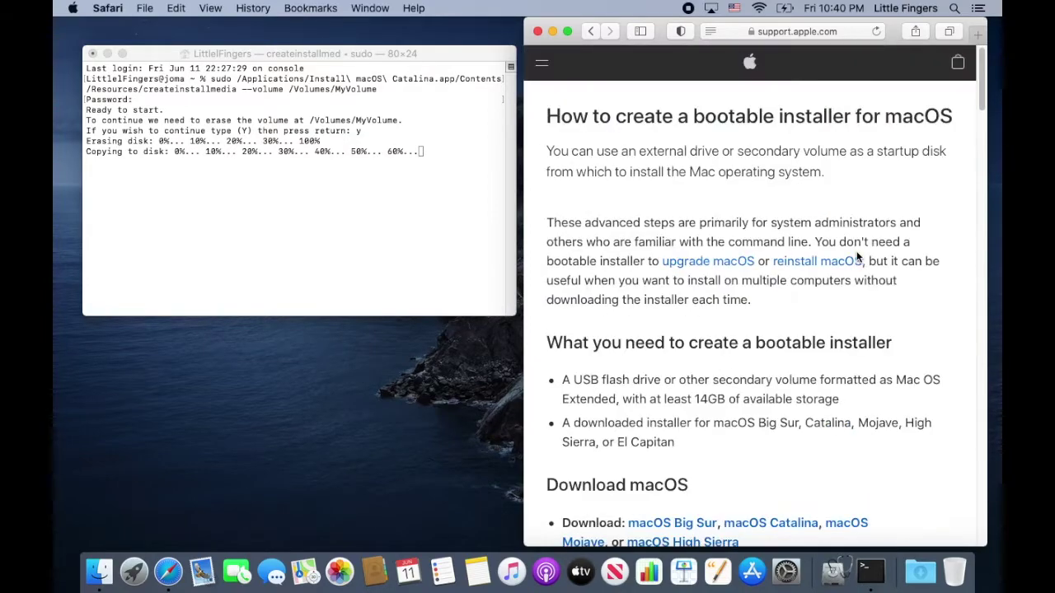
pyautogui.moveTo(548, 116); pyautogui.dragTo(904, 145)
pyautogui.moveTo(550, 151); pyautogui.dragTo(902, 175)
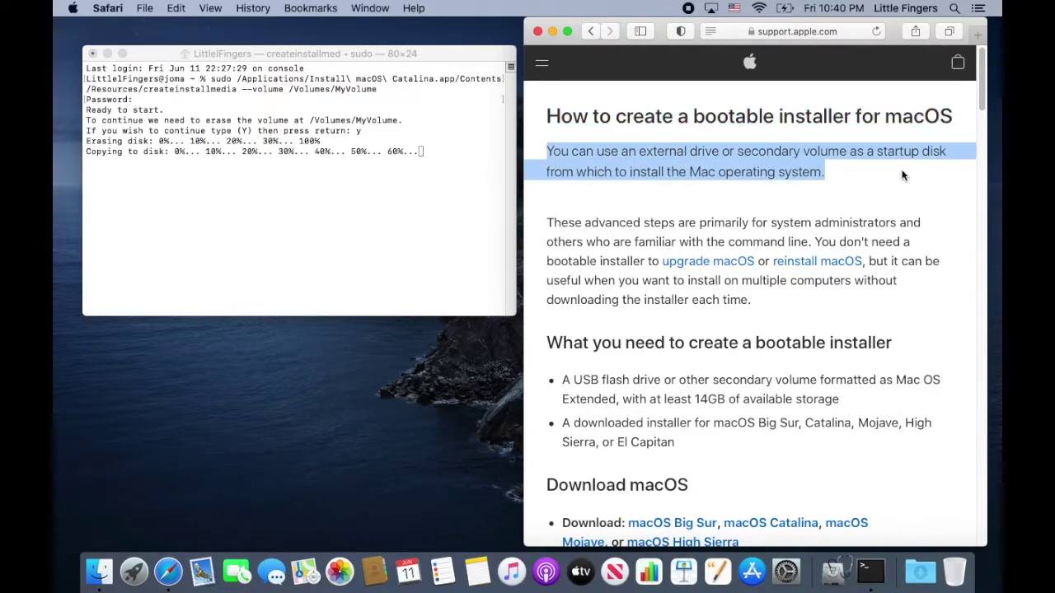
pyautogui.click(849, 168)
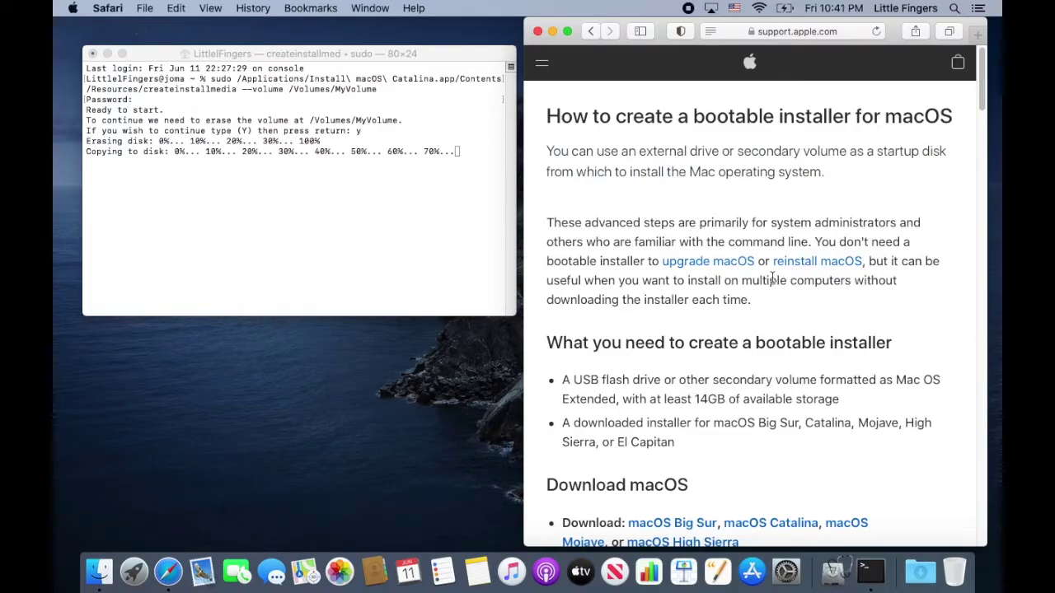
pyautogui.doubleClick(704, 281)
pyautogui.doubleClick(775, 281)
pyautogui.moveTo(824, 304); pyautogui.dragTo(677, 302)
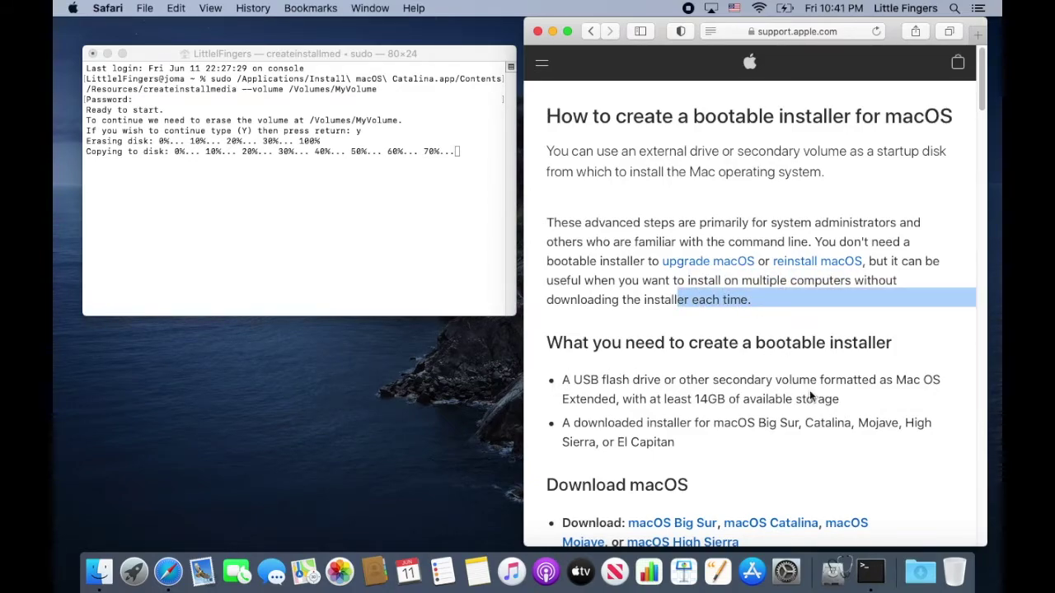
pyautogui.click(820, 421)
# Look through the article's macOS download section and the createinstallmedia instructions again.
pyautogui.scroll(-3, 820, 421)
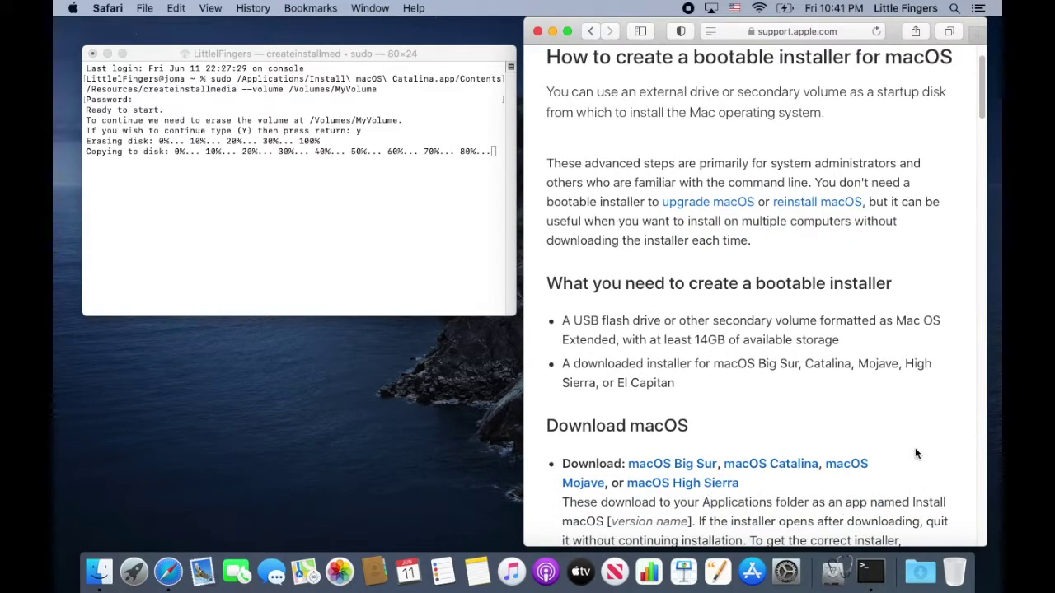
pyautogui.scroll(-10, 912, 447)
pyautogui.scroll(-8, 911, 450)
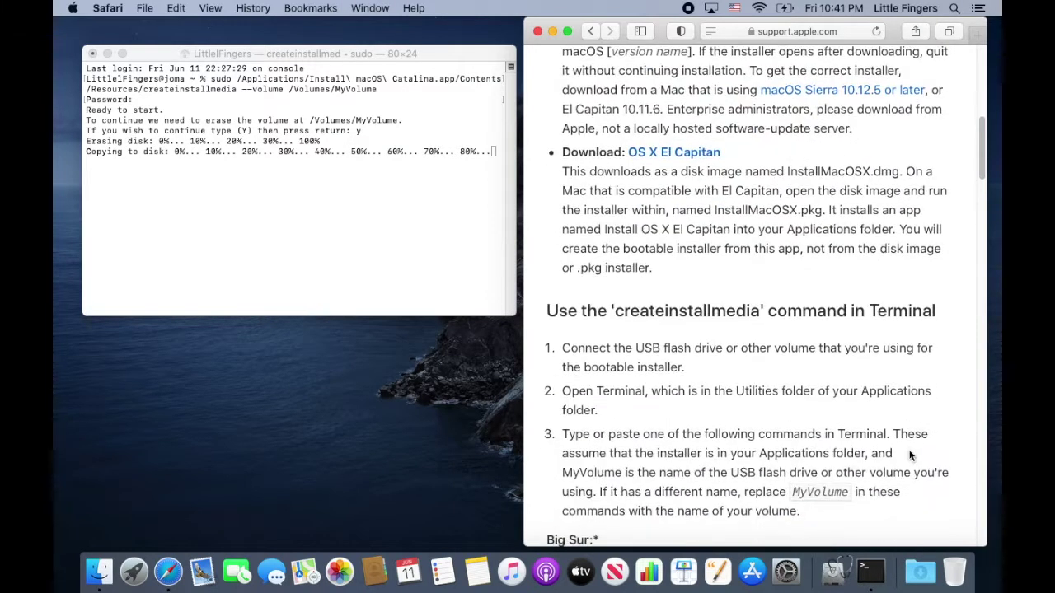
# Examine the article's fourth and fifth steps on the removable volume access alert and the finished volume's name.
pyautogui.scroll(-20, 909, 456)
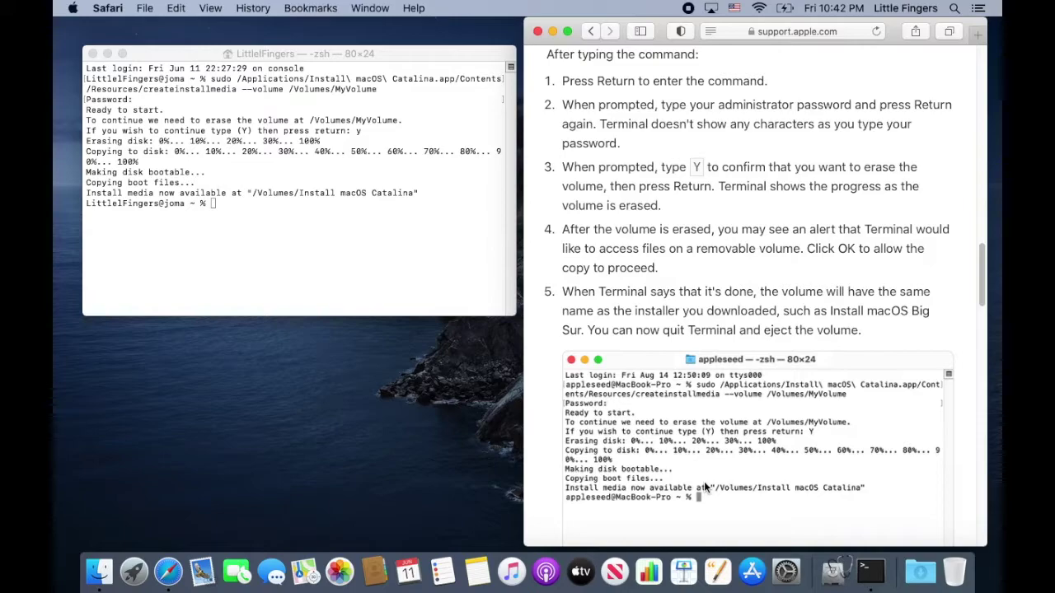
pyautogui.scroll(-1, 700, 478)
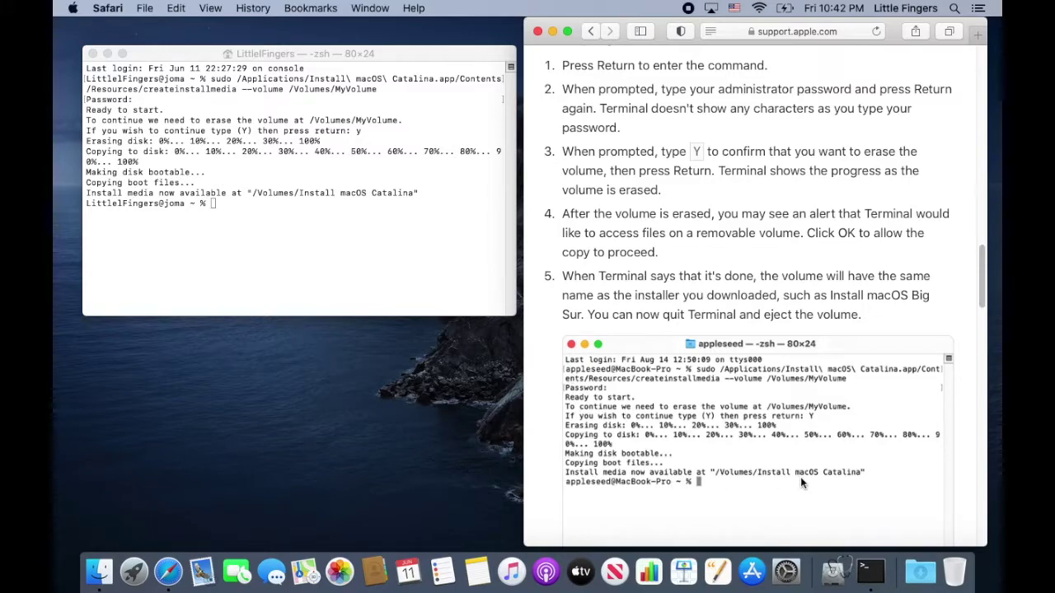
pyautogui.moveTo(583, 215)
pyautogui.mouseDown()
pyautogui.moveTo(798, 214)
pyautogui.moveTo(927, 234)
pyautogui.mouseUp()
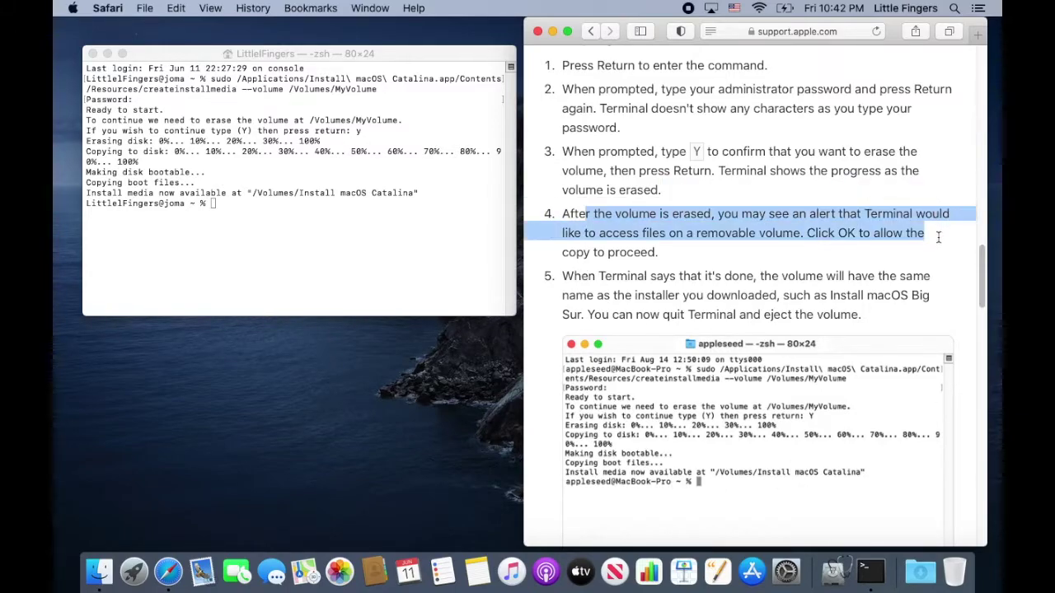
pyautogui.click(815, 261)
pyautogui.moveTo(564, 276); pyautogui.dragTo(911, 298)
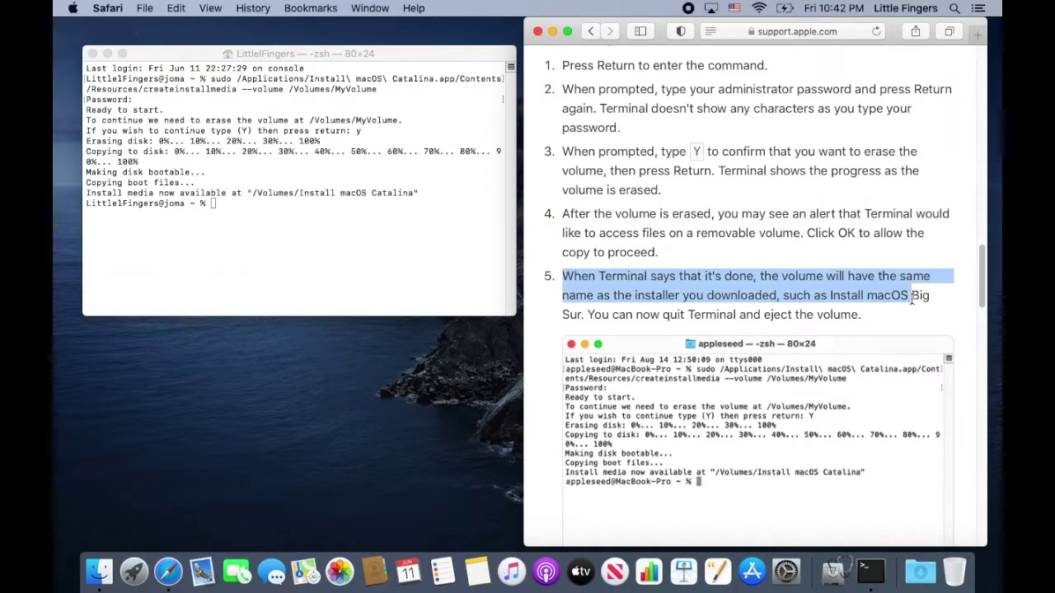
pyautogui.click(882, 312)
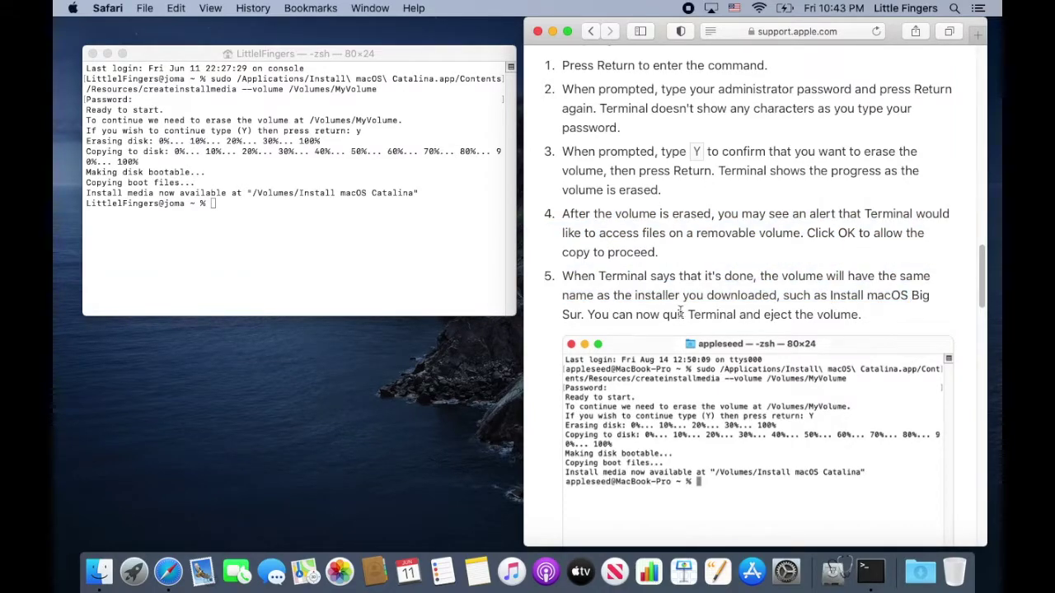
pyautogui.scroll(-8, 824, 365)
# Minimize the article's browser window and try to end the Terminal session with the quit command.
pyautogui.click(552, 32)
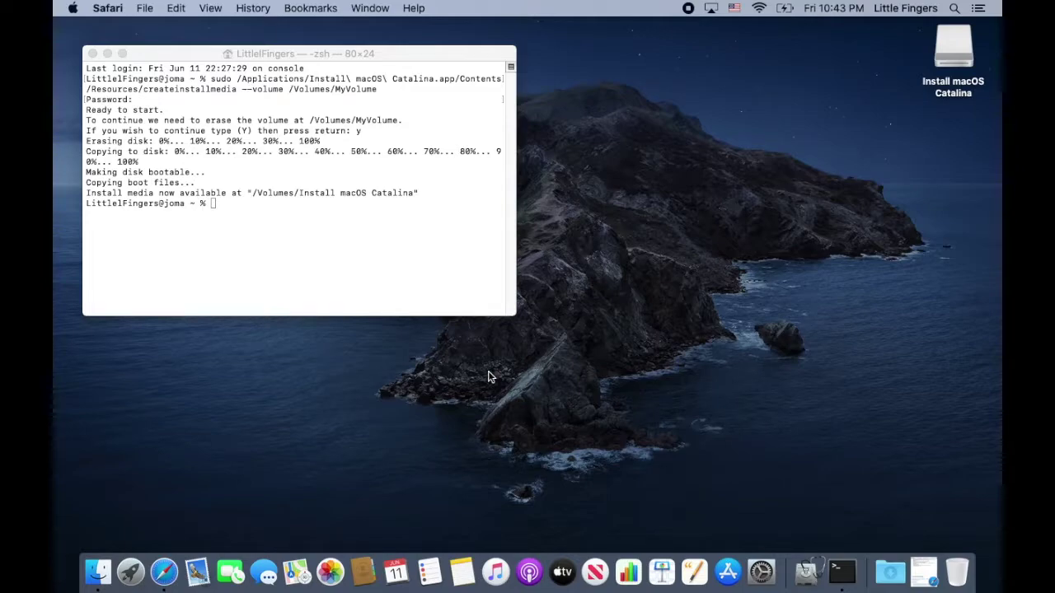
pyautogui.click(355, 305)
pyautogui.write('quit')
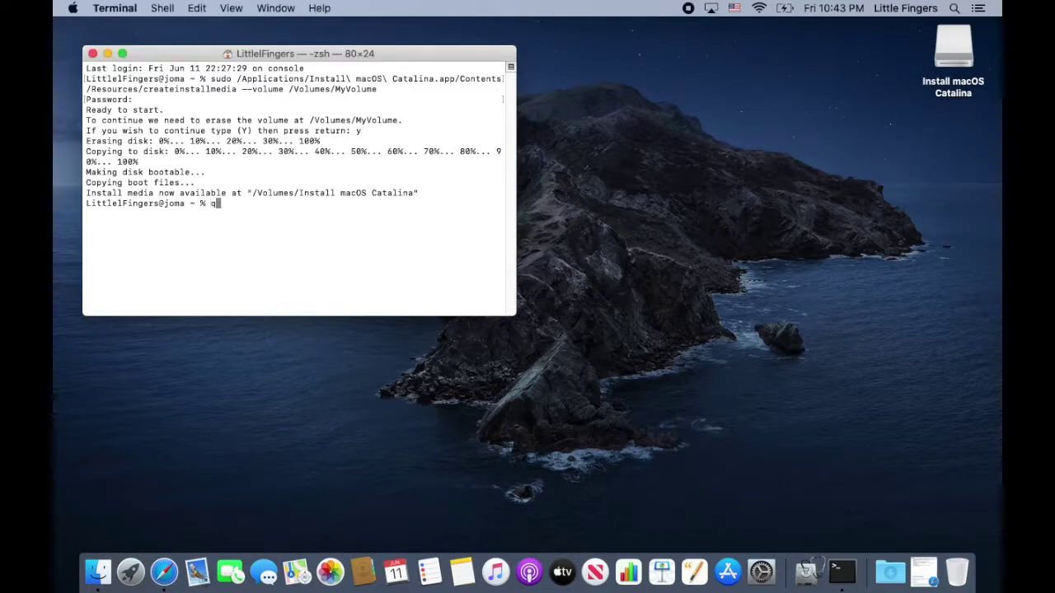
pyautogui.press('Return')
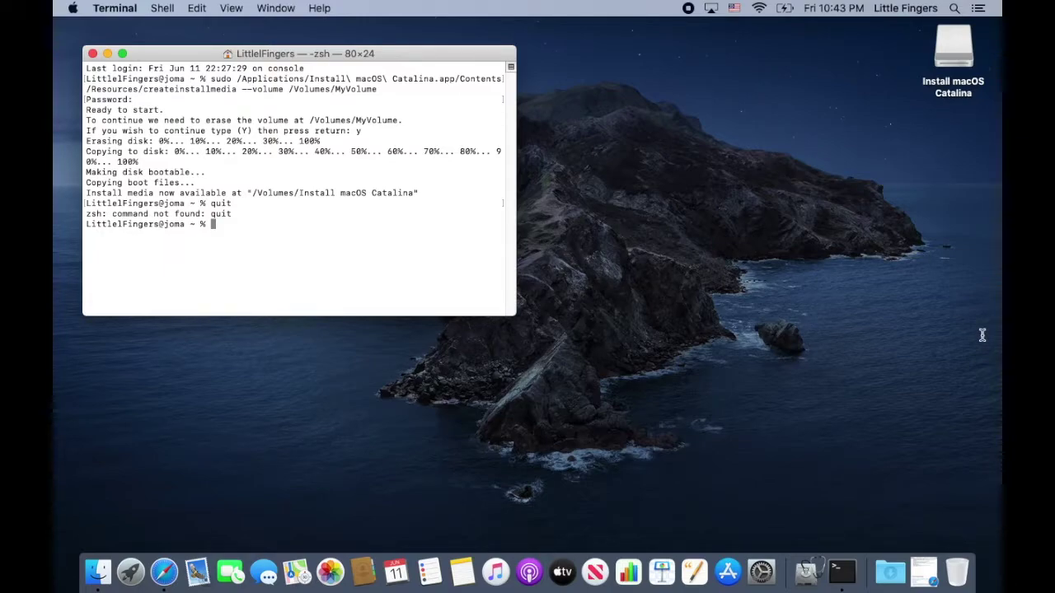
# End the shell session with the exit command and close the Terminal window.
pyautogui.write('exit')
pyautogui.press('Return')
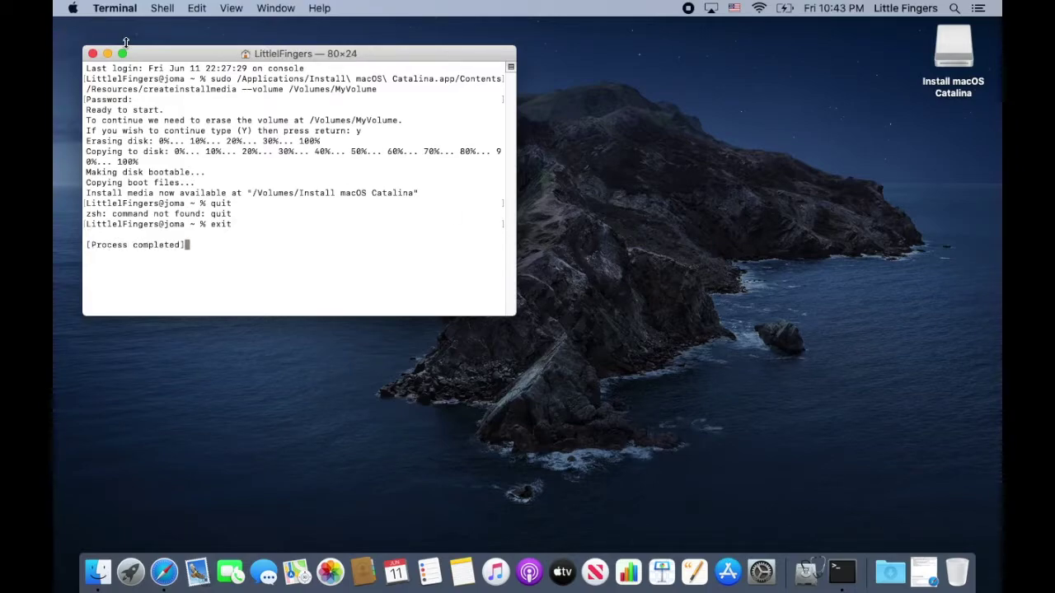
pyautogui.click(92, 53)
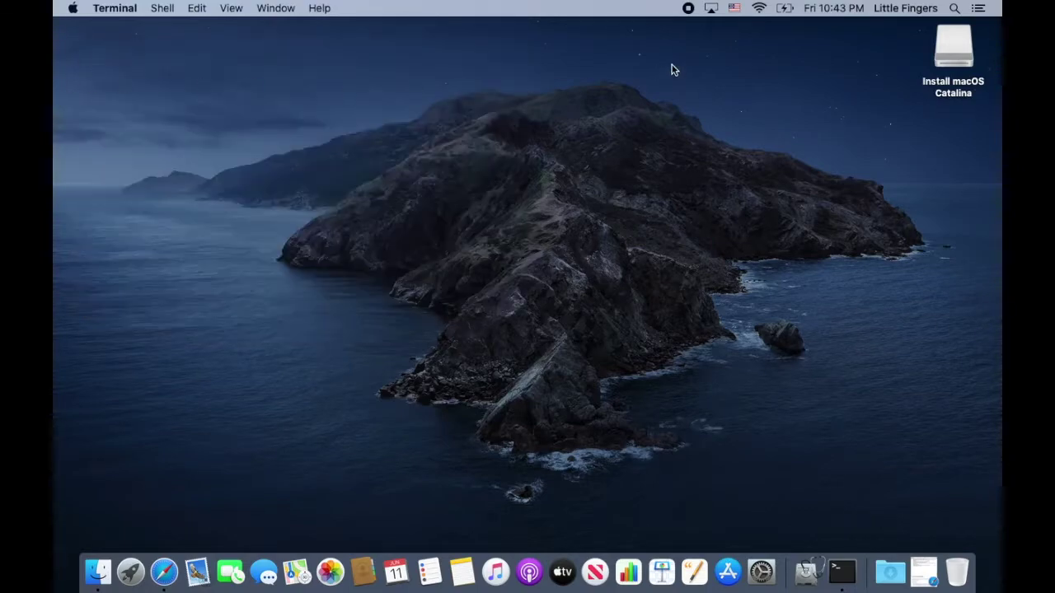
# Switch to Disk Utility and examine the used and free space of the external Install macOS Catalina volume.
pyautogui.moveTo(945, 46); pyautogui.dragTo(579, 168)
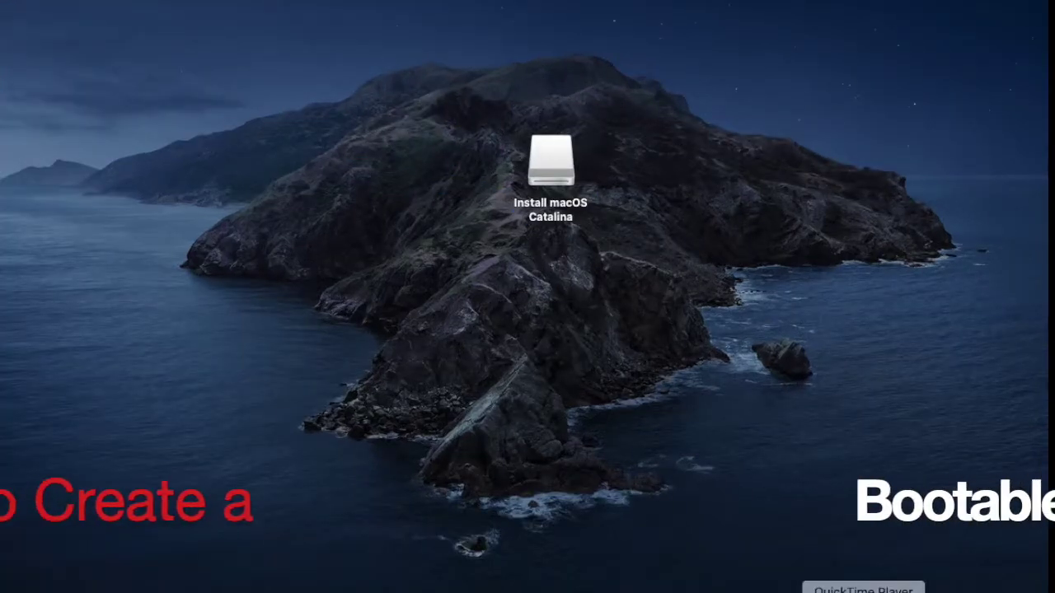
pyautogui.click(789, 590)
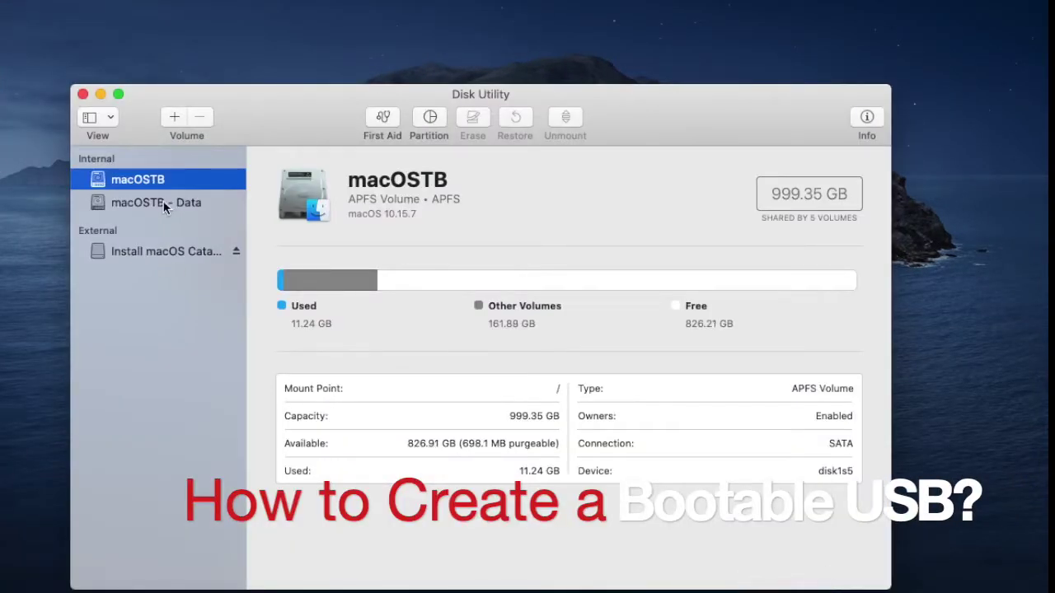
pyautogui.click(153, 249)
pyautogui.moveTo(293, 324); pyautogui.dragTo(372, 325)
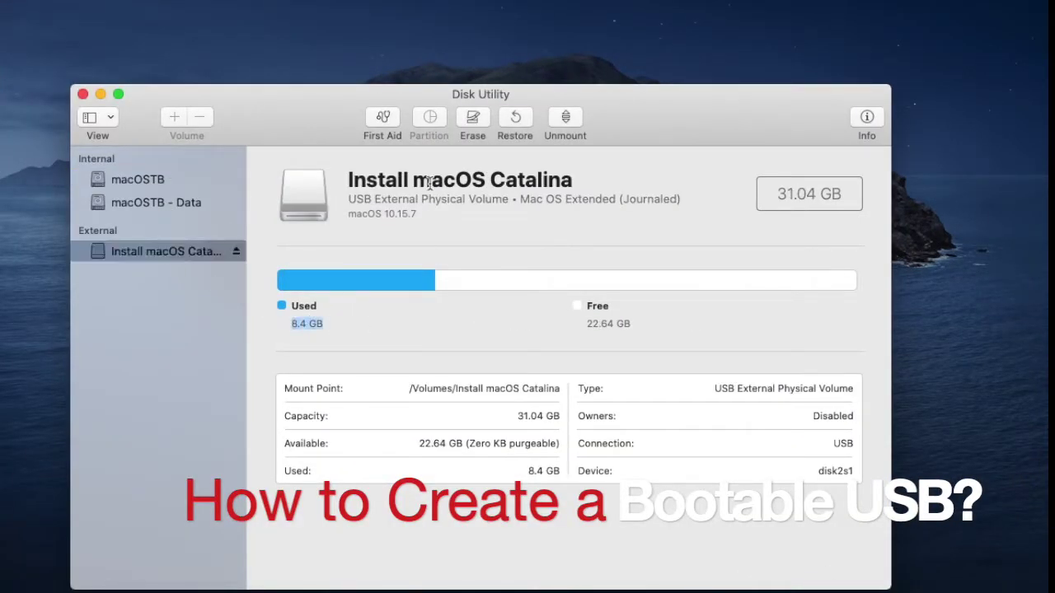
pyautogui.moveTo(583, 324); pyautogui.dragTo(657, 327)
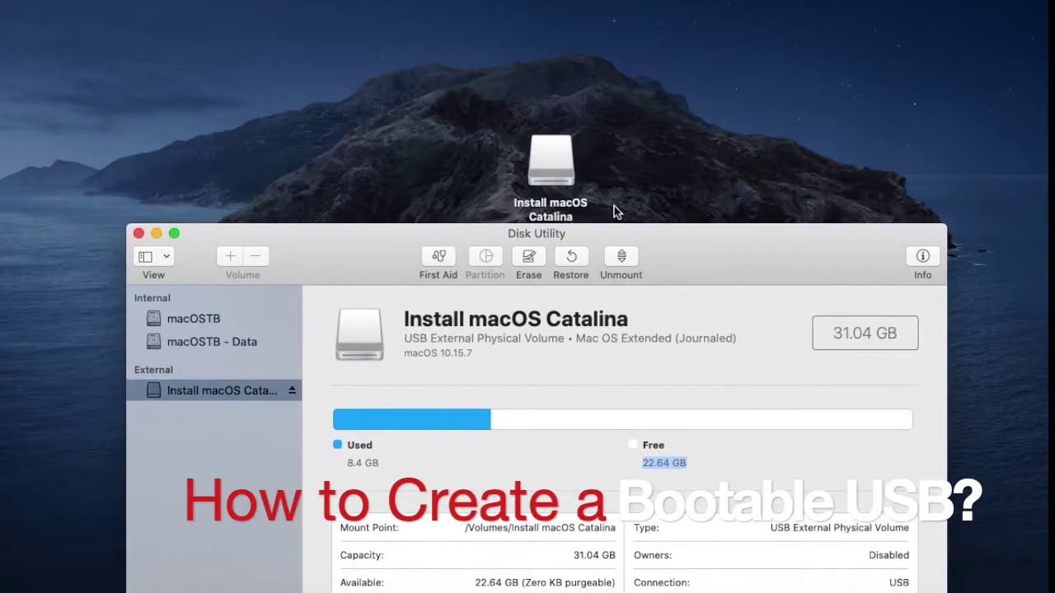
# Unmount the external Install macOS Catalina volume and close the Disk Utility window.
pyautogui.moveTo(620, 211); pyautogui.dragTo(408, 126)
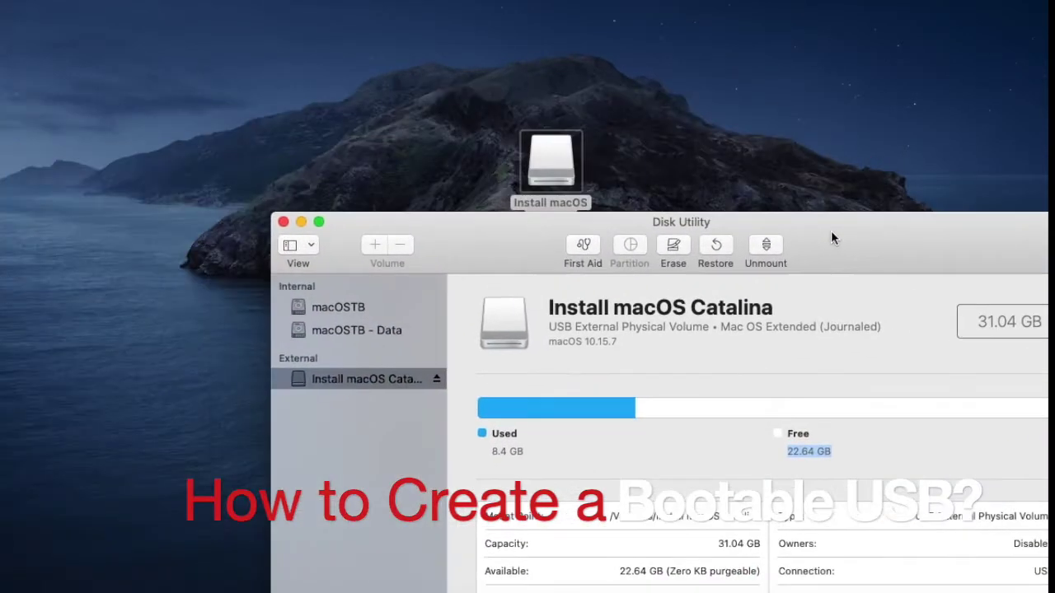
pyautogui.moveTo(553, 158); pyautogui.dragTo(901, 193)
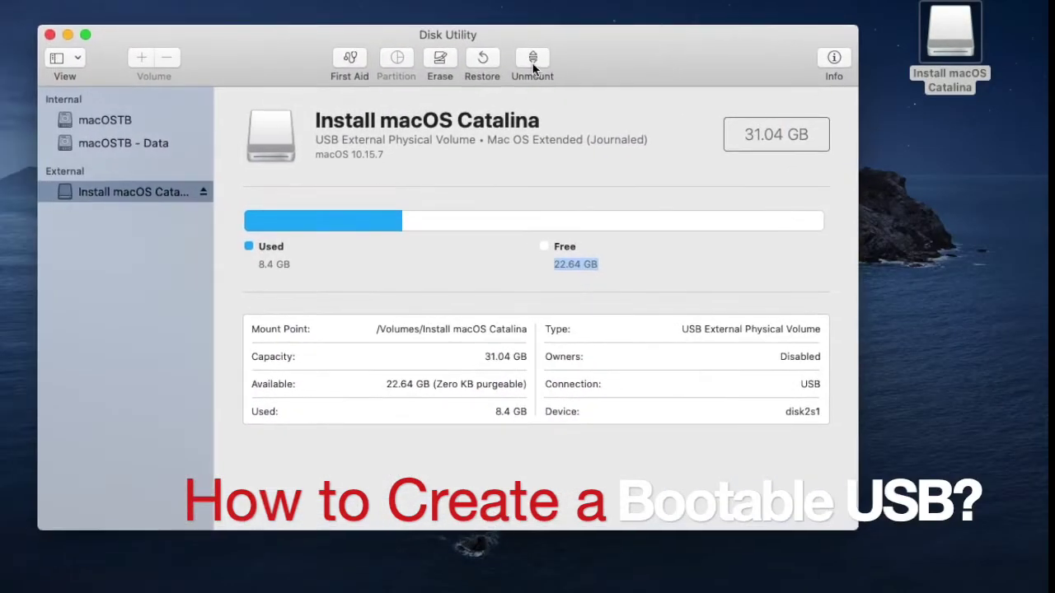
pyautogui.click(532, 67)
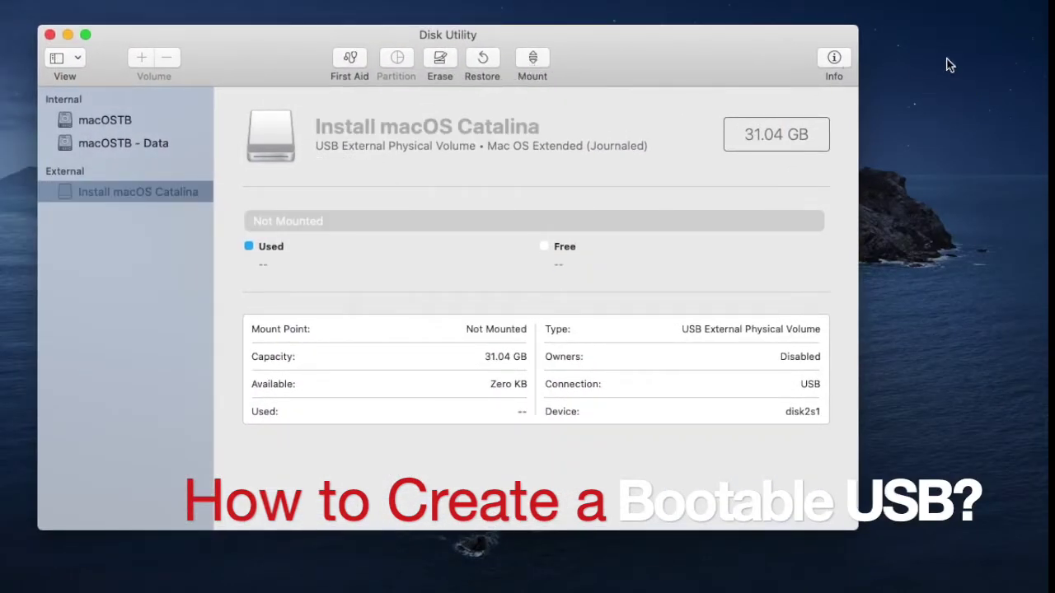
pyautogui.click(958, 224)
pyautogui.click(50, 34)
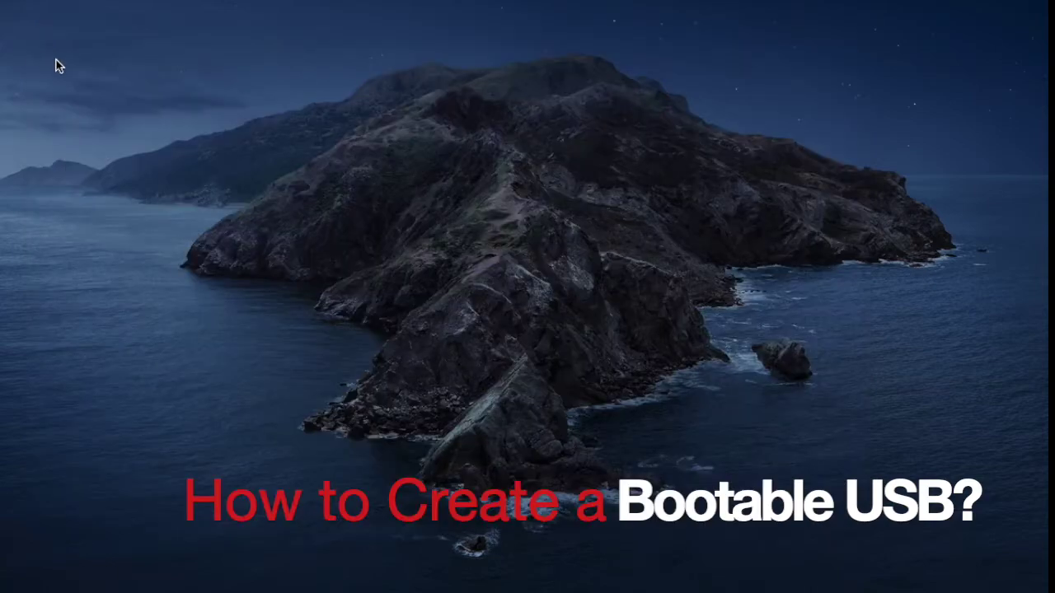